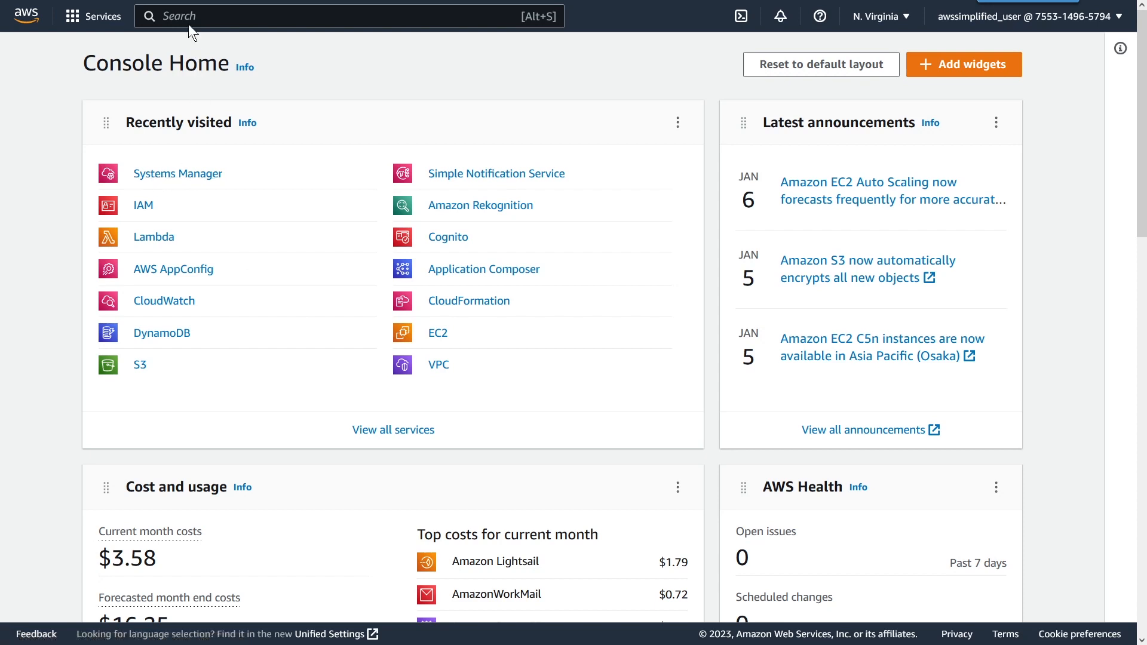
# Step: Open Parameter Store in Systems Manager and list the public parameters for the ecs service
pyautogui.click(161, 174)
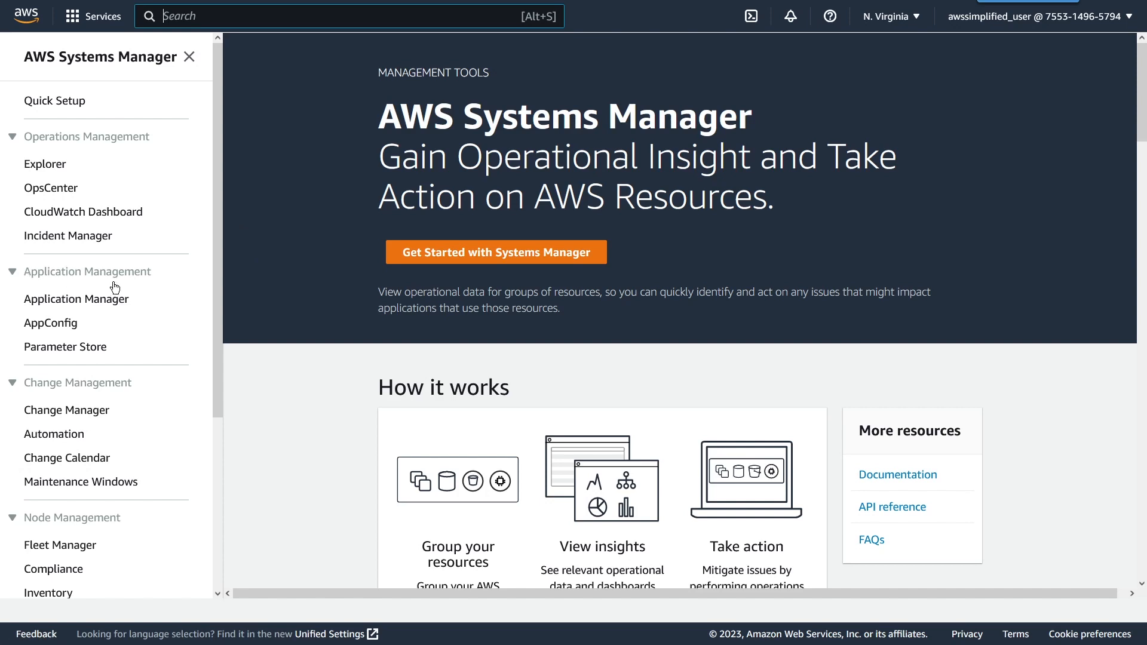
pyautogui.click(78, 349)
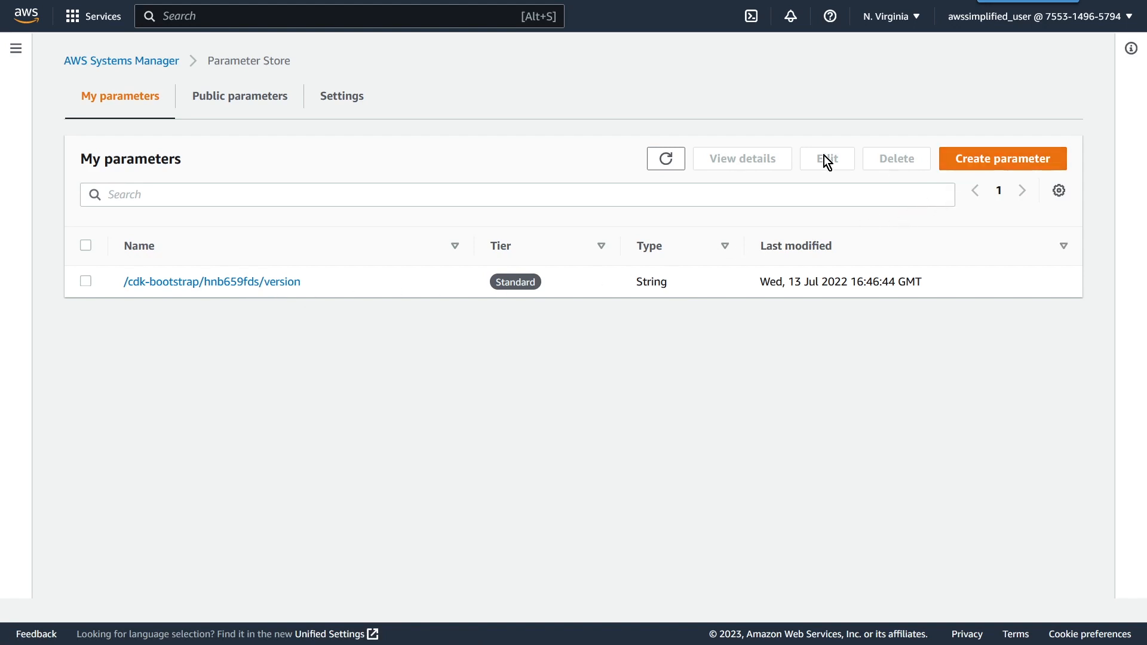
pyautogui.click(267, 111)
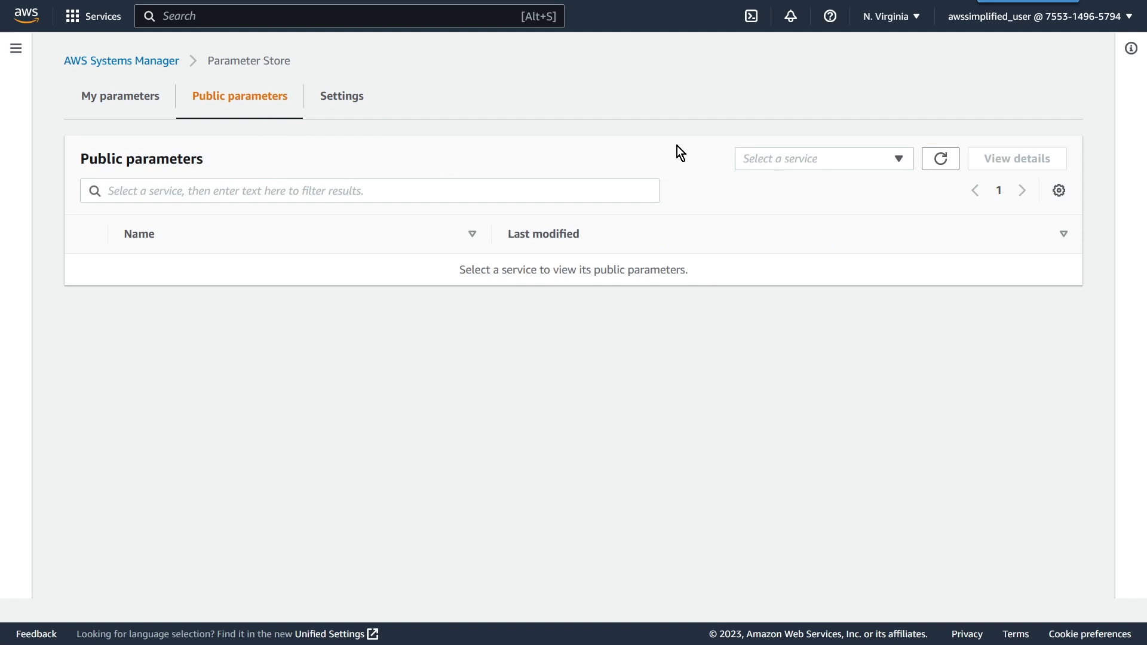
pyautogui.click(789, 160)
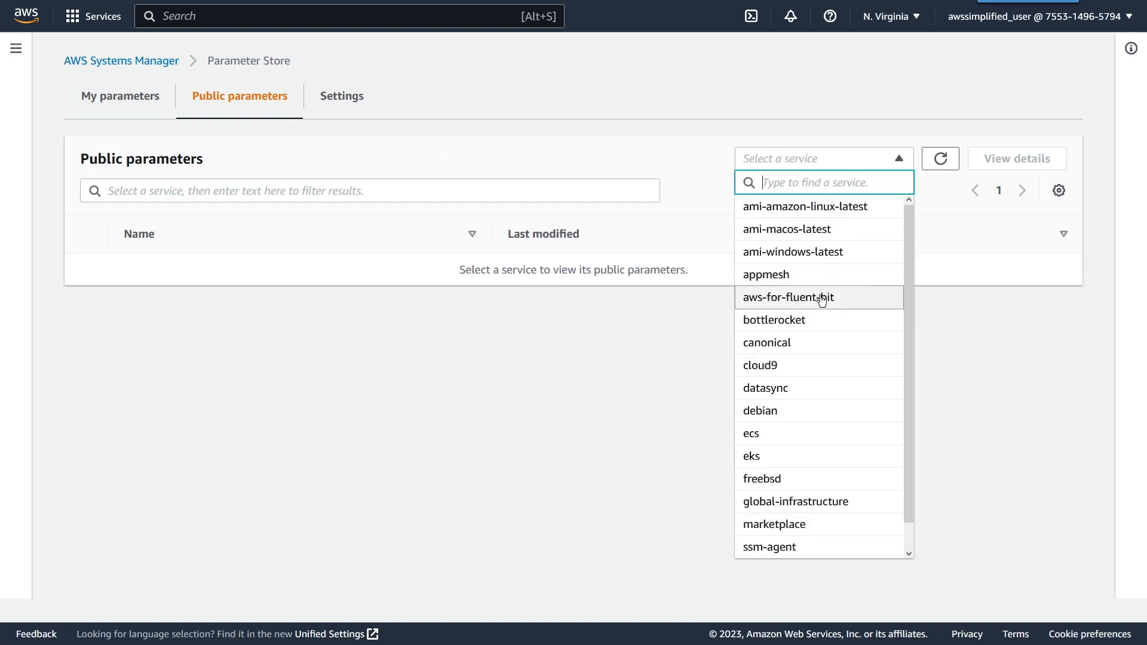
pyautogui.scroll(-1, 817, 347)
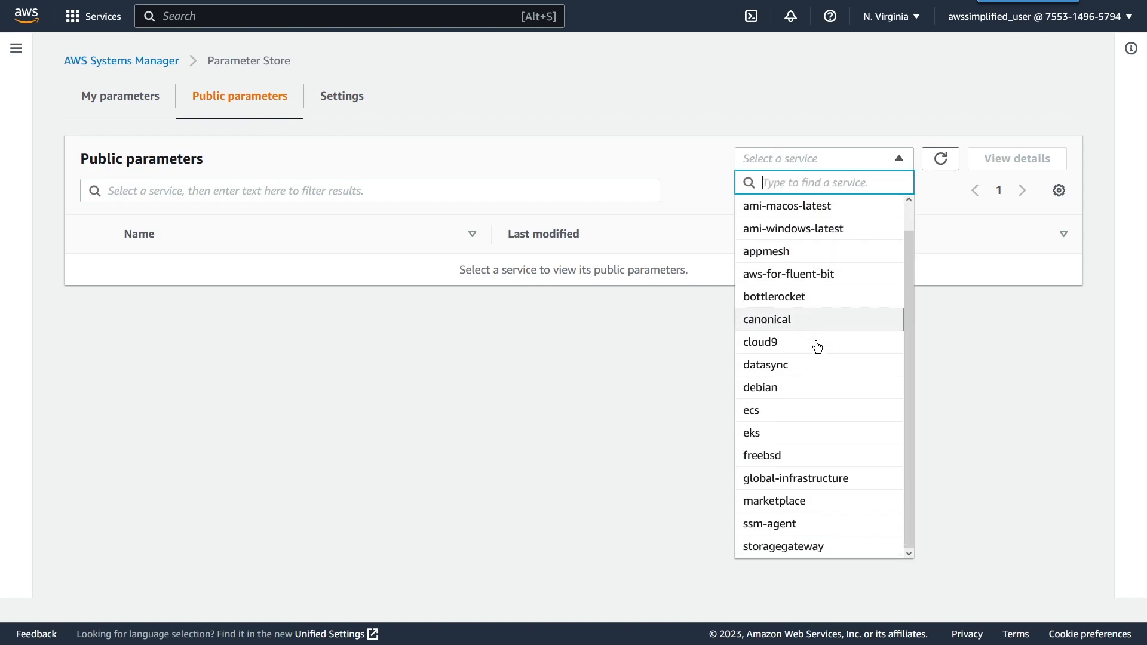
pyautogui.click(787, 410)
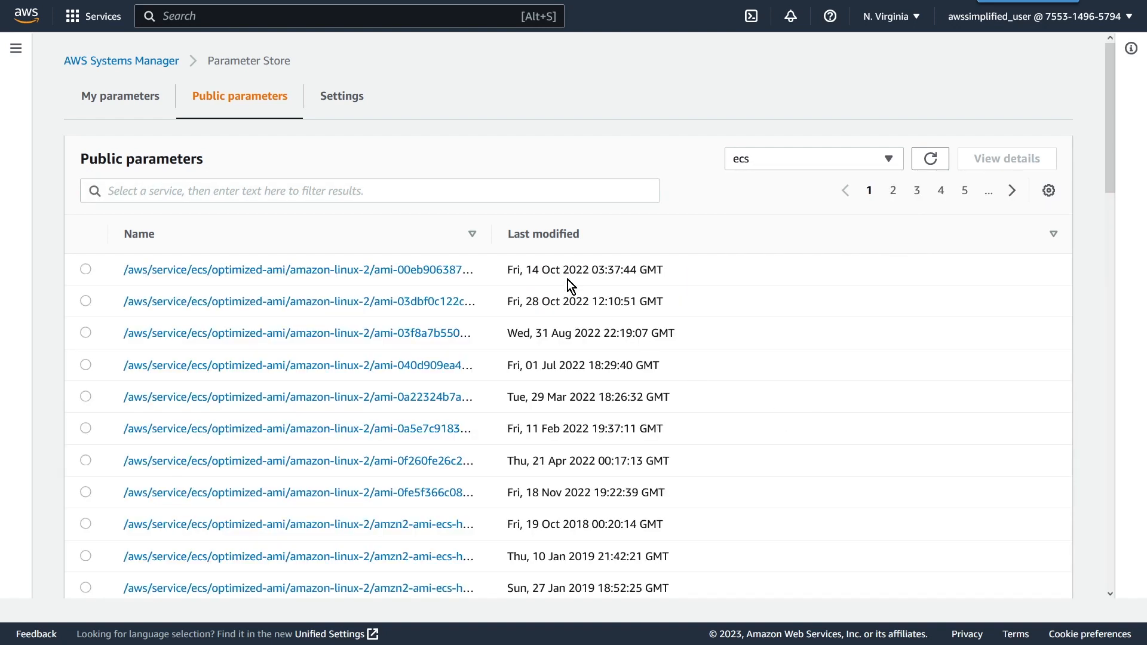
# Step: Examine the value of the first listed ecs optimized Amazon Linux 2 AMI parameter and return to the parameter list
pyautogui.moveTo(496, 243); pyautogui.dragTo(693, 242)
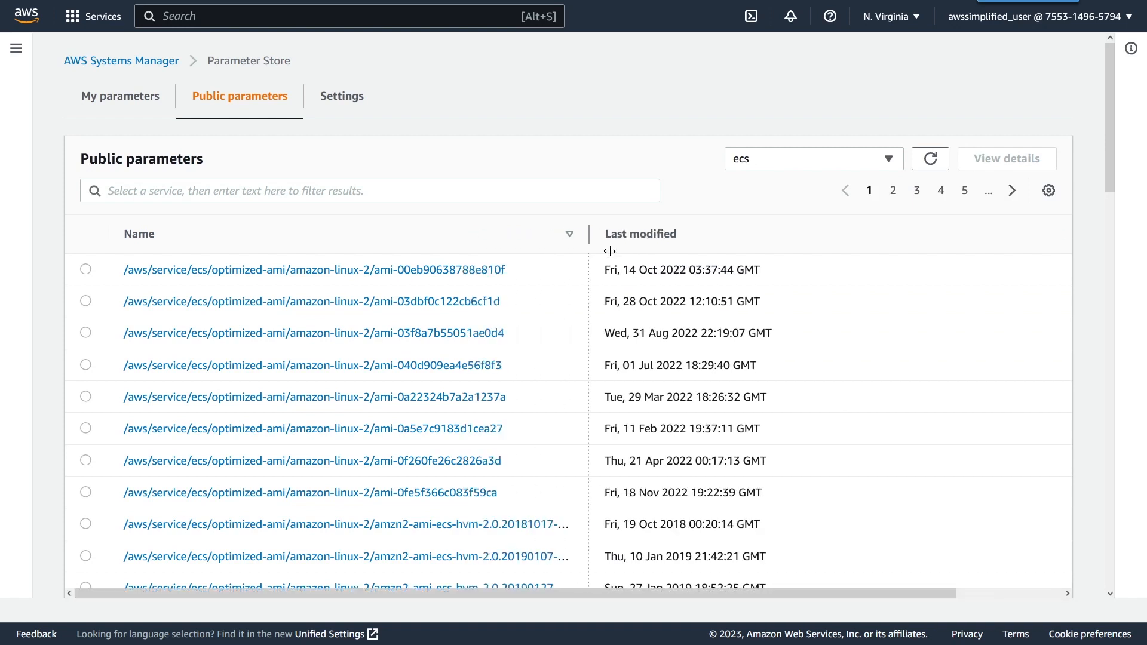
pyautogui.click(317, 272)
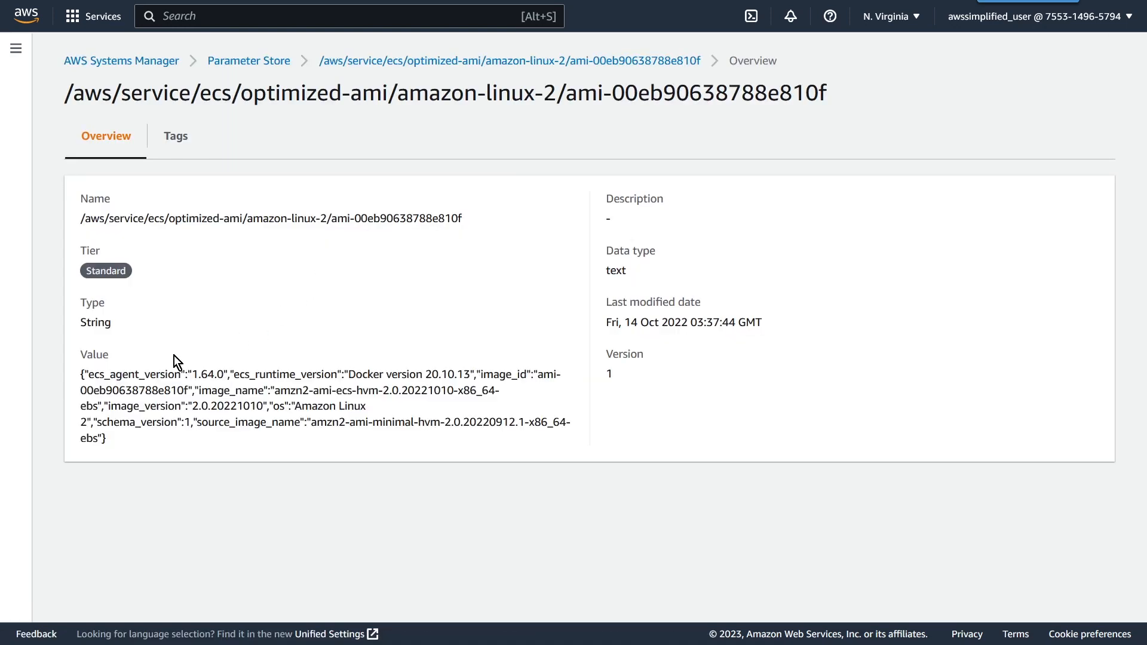
pyautogui.moveTo(80, 371); pyautogui.dragTo(132, 438)
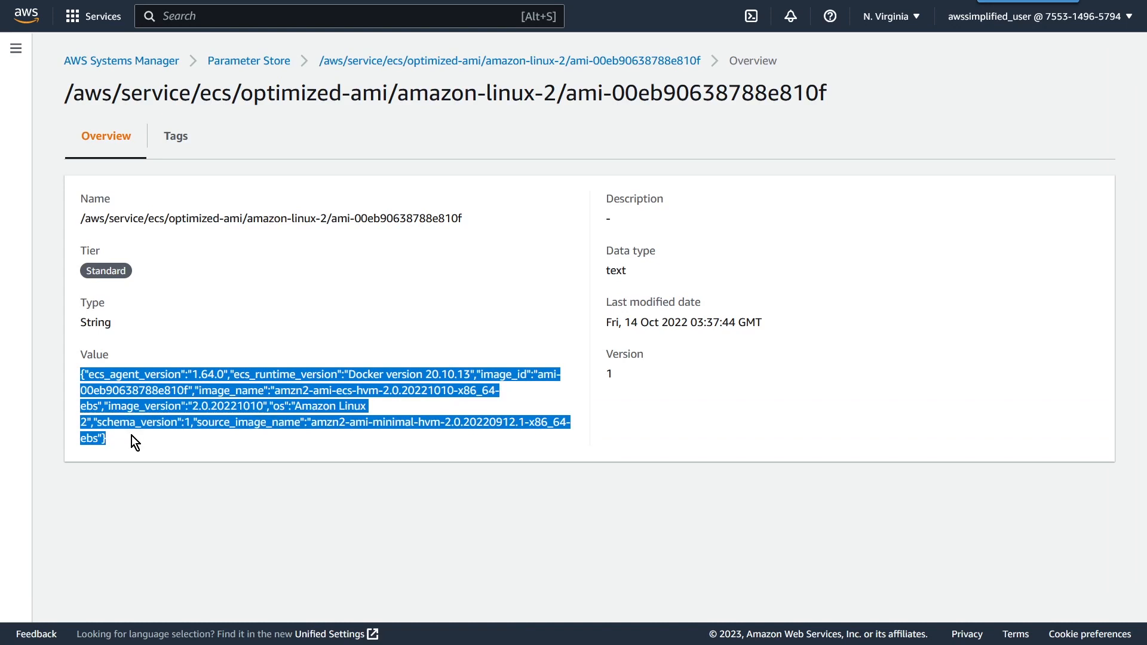
pyautogui.click(133, 439)
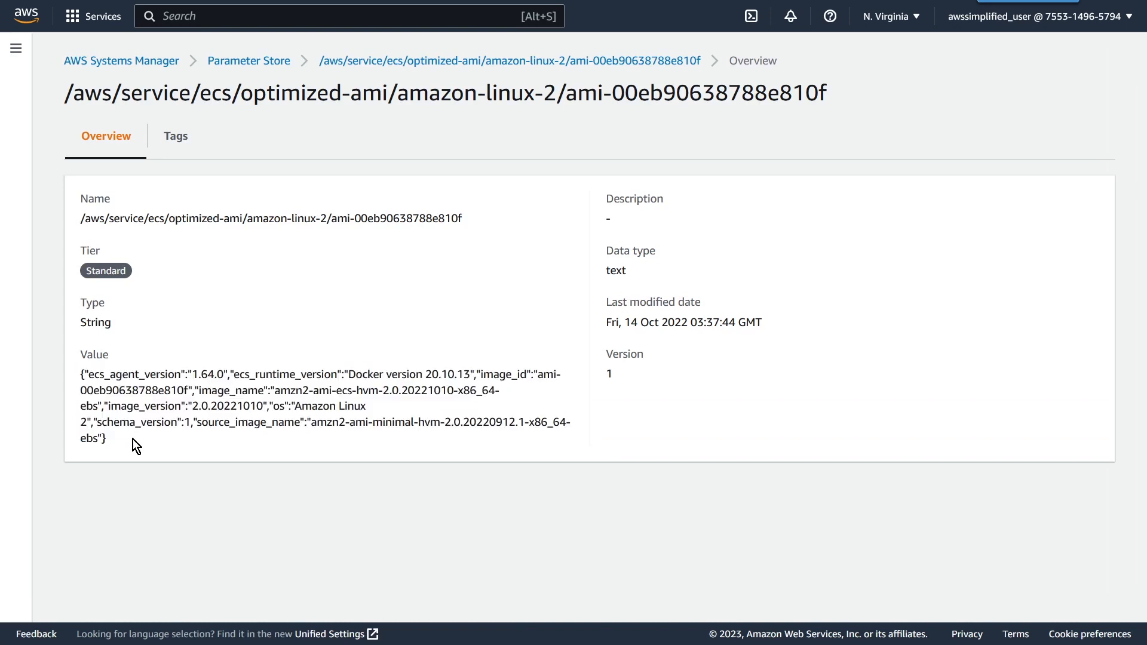
pyautogui.click(268, 62)
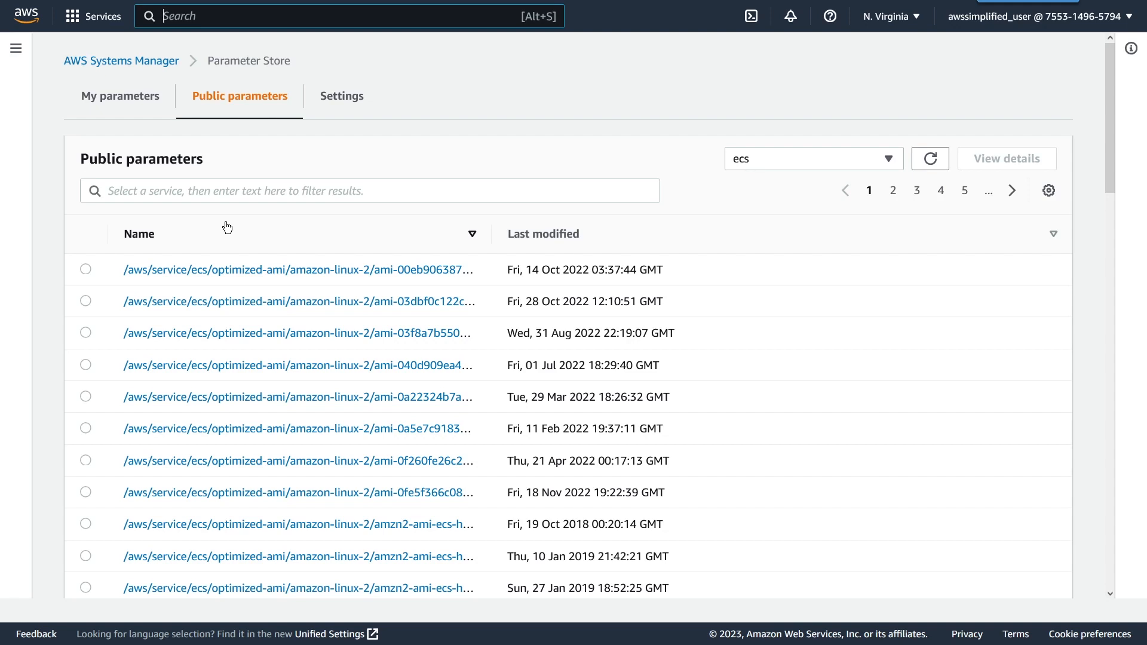
# Step: Reset the Parameter Store throughput limit to the default, accepting fewer transactions per second, and dismiss the notice
pyautogui.click(341, 108)
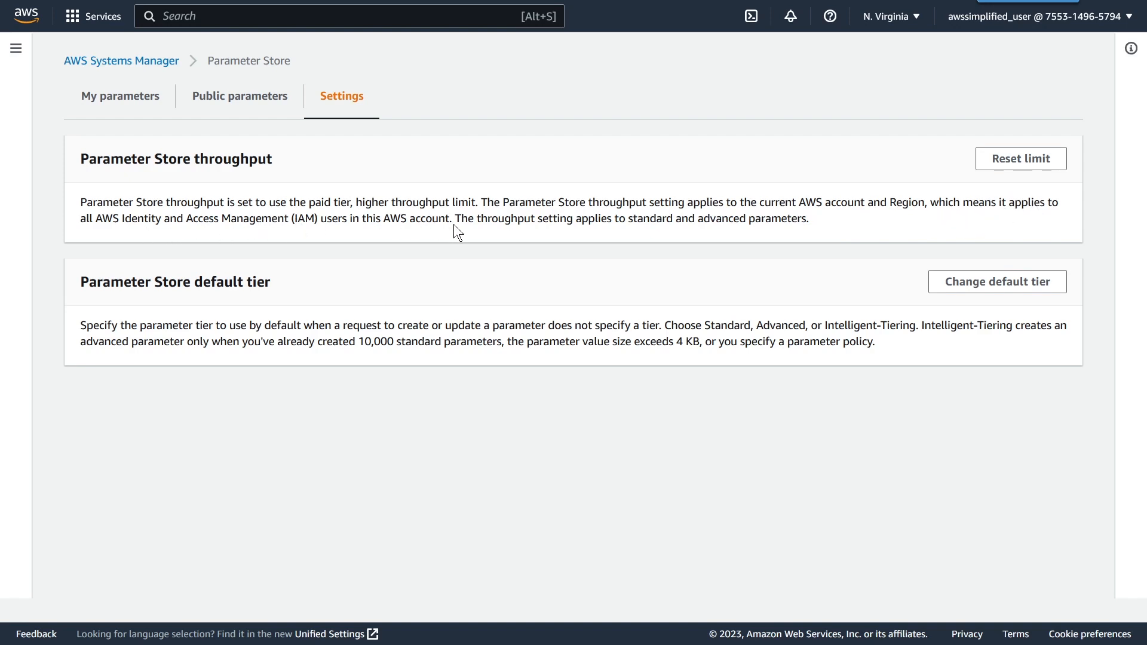
pyautogui.click(992, 159)
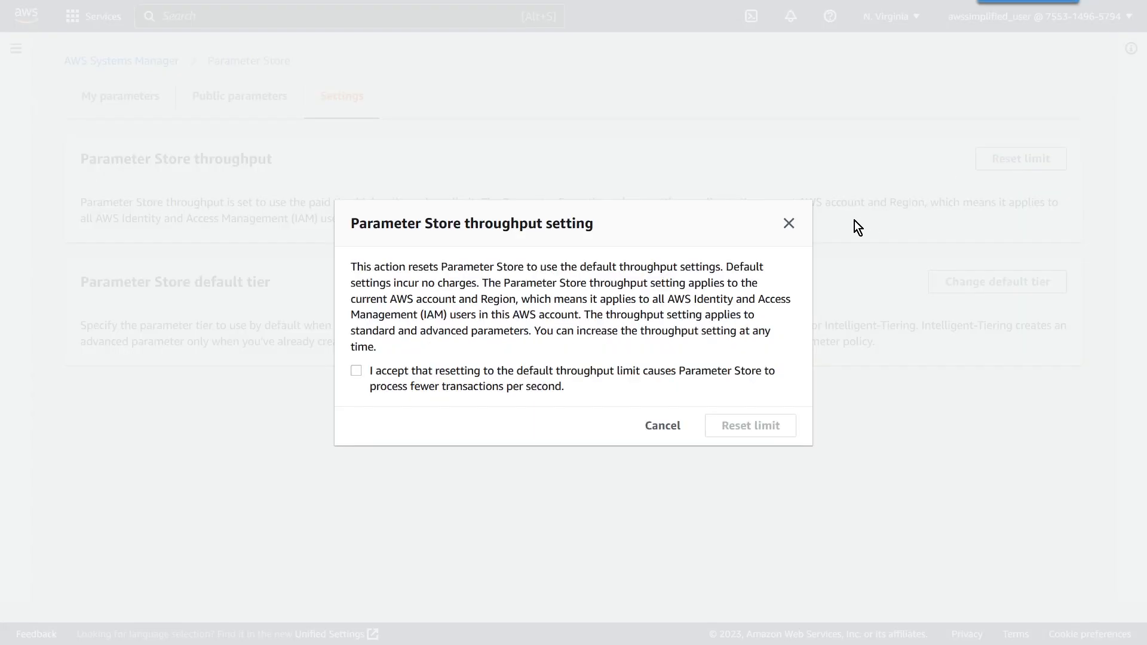
pyautogui.click(356, 370)
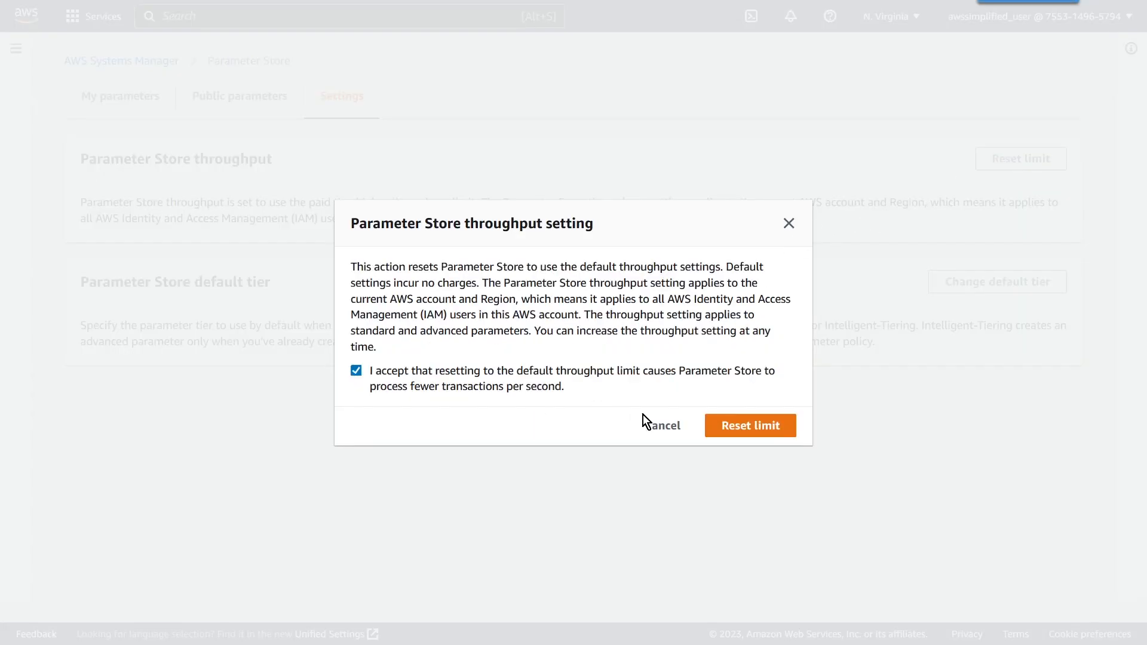
pyautogui.click(744, 426)
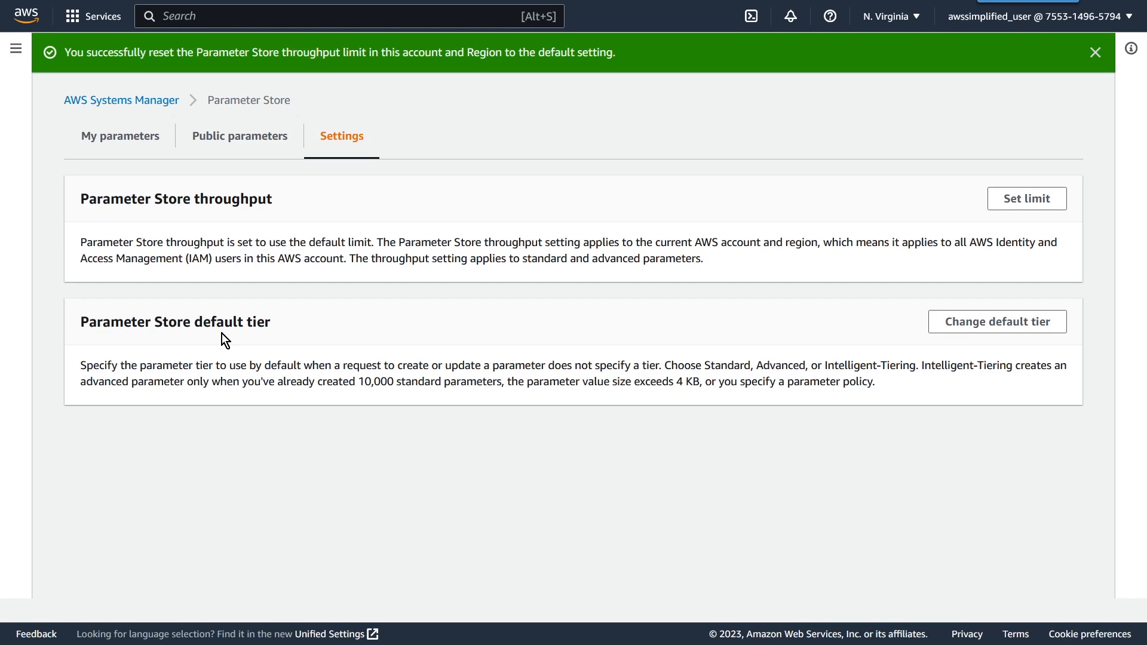
pyautogui.click(1095, 53)
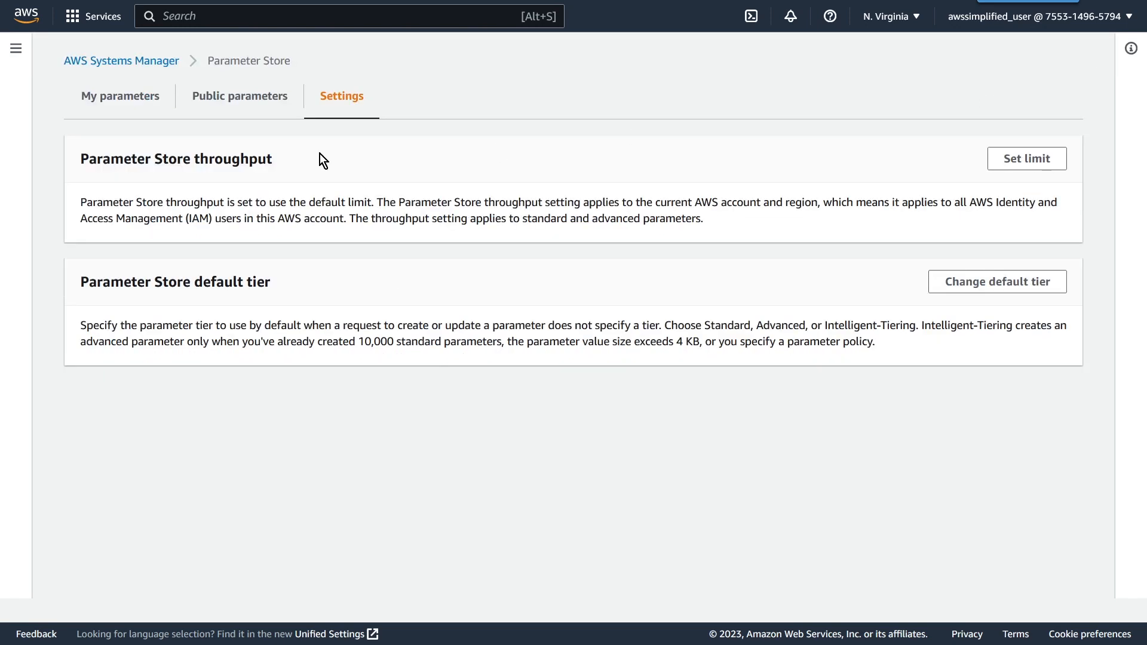
# Step: Start creating a new parameter under My parameters and name it NormalString
pyautogui.click(132, 105)
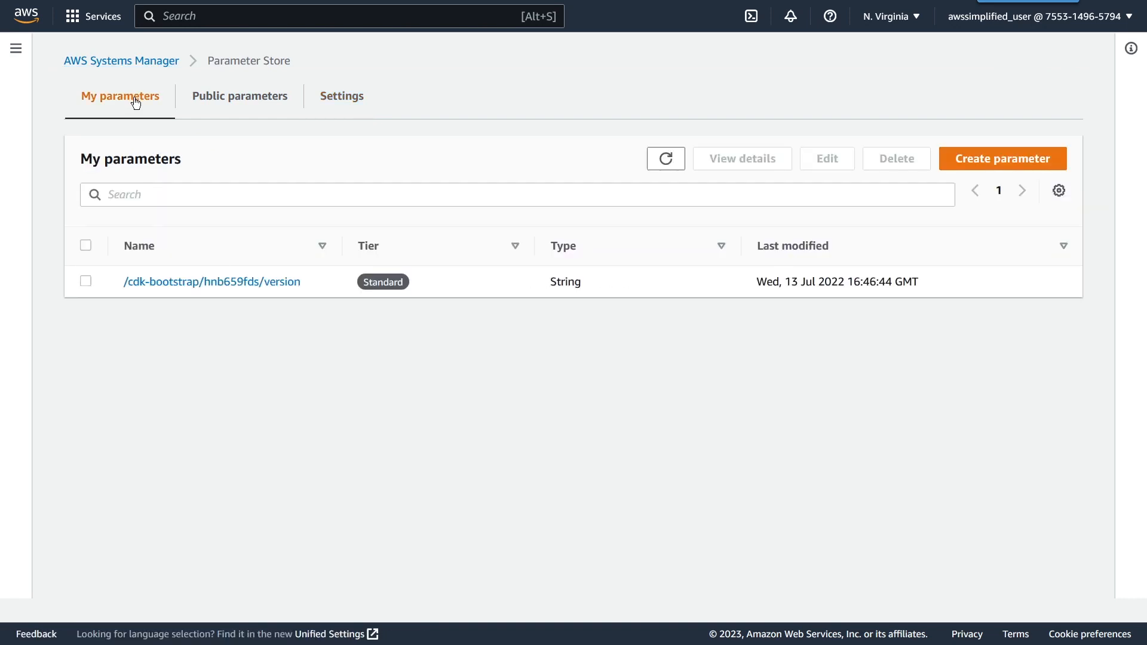
pyautogui.click(966, 170)
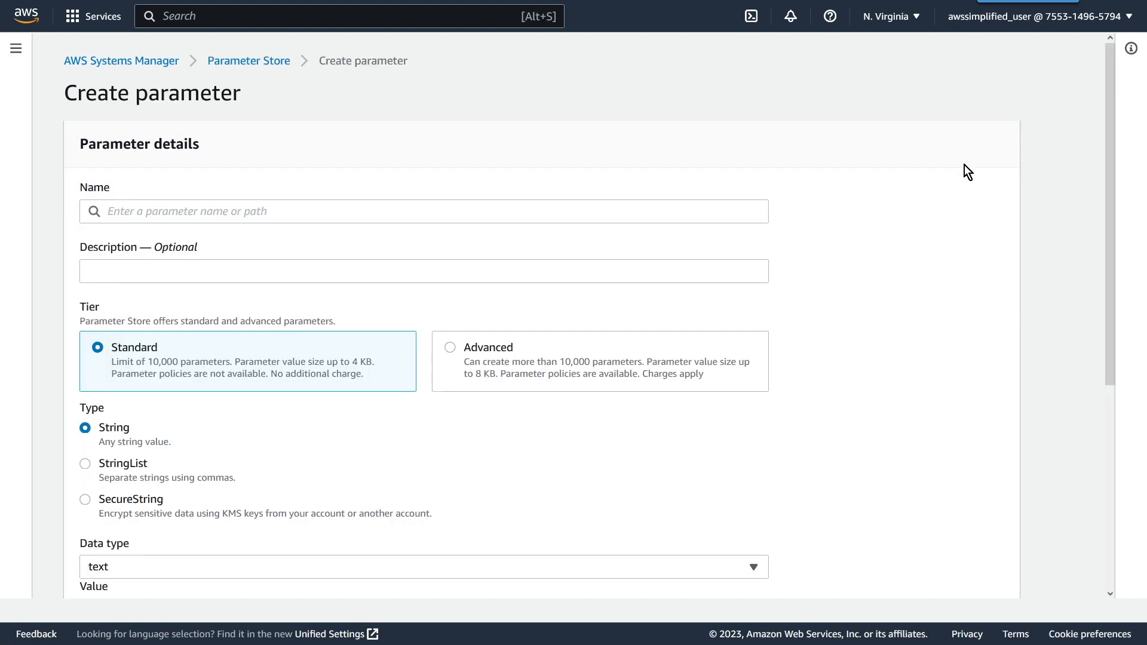
pyautogui.click(256, 211)
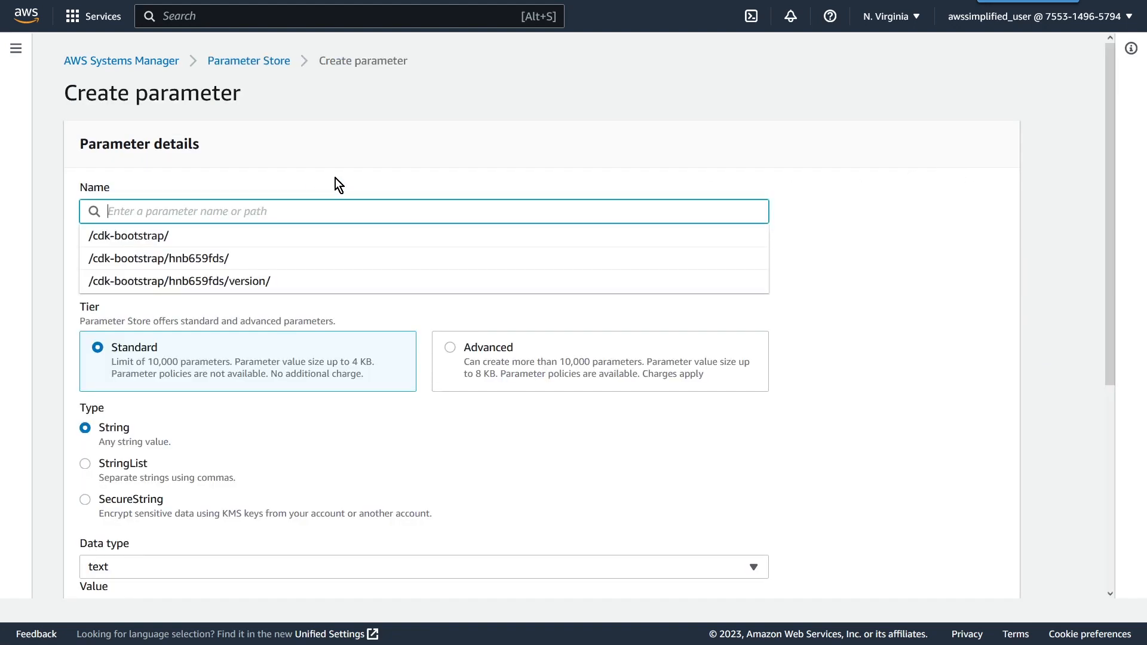
pyautogui.write('Norm')
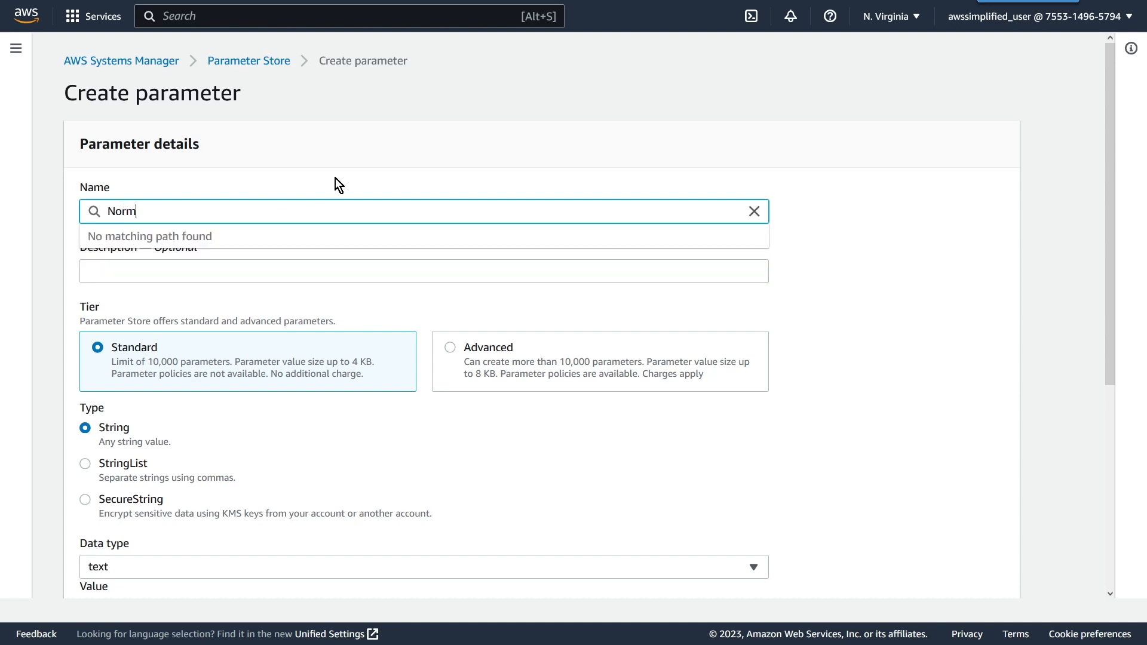
pyautogui.write('alString')
pyautogui.click(407, 297)
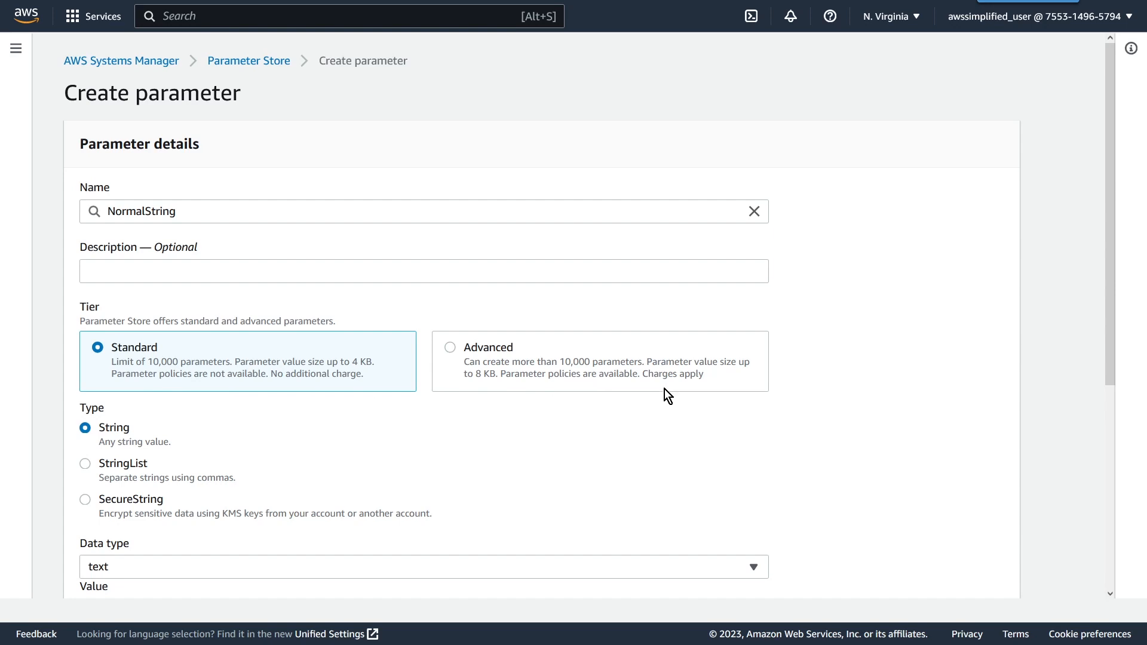
# Step: Keep the data type as text, set the value to YourString, and create the parameter
pyautogui.scroll(-2, 471, 418)
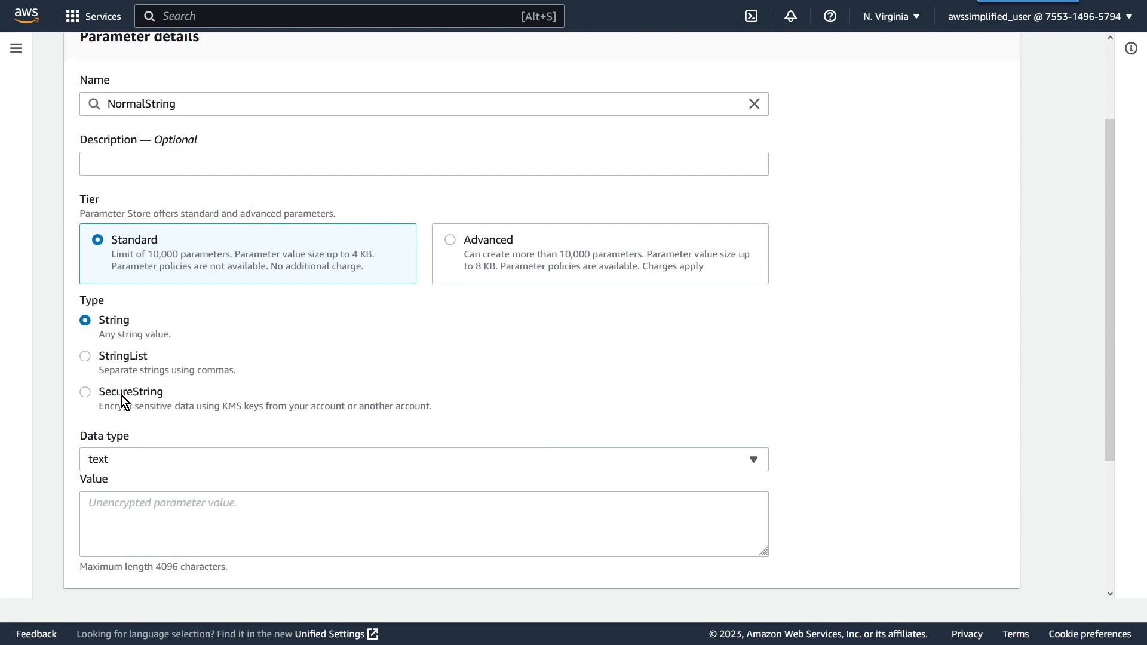
pyautogui.scroll(-2, 180, 340)
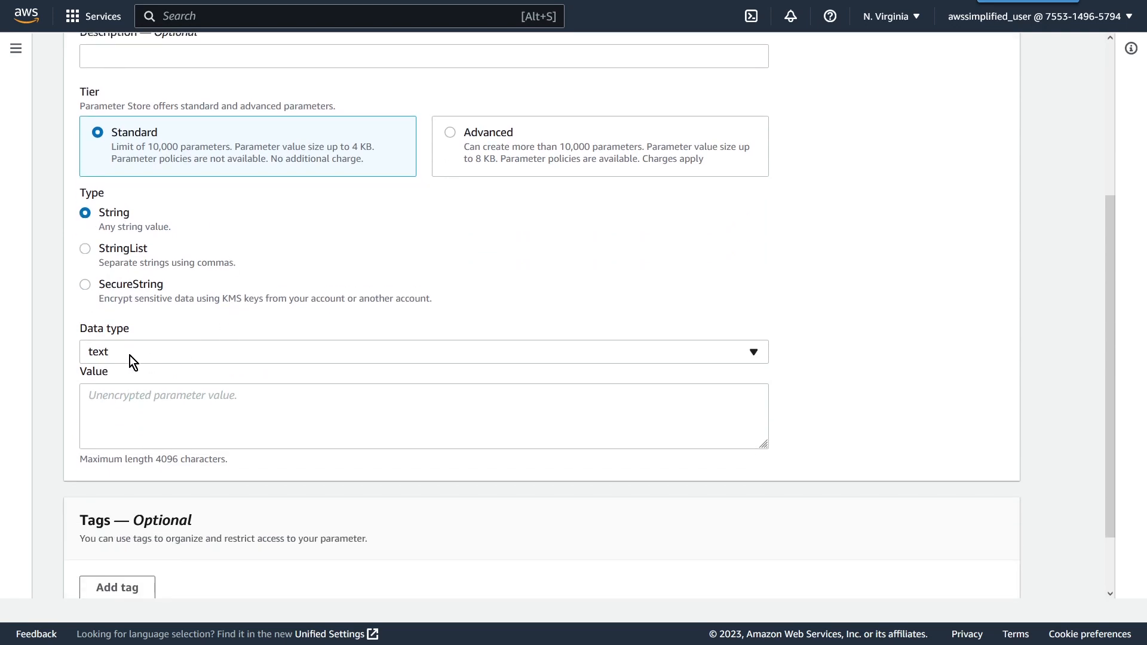
pyautogui.click(106, 356)
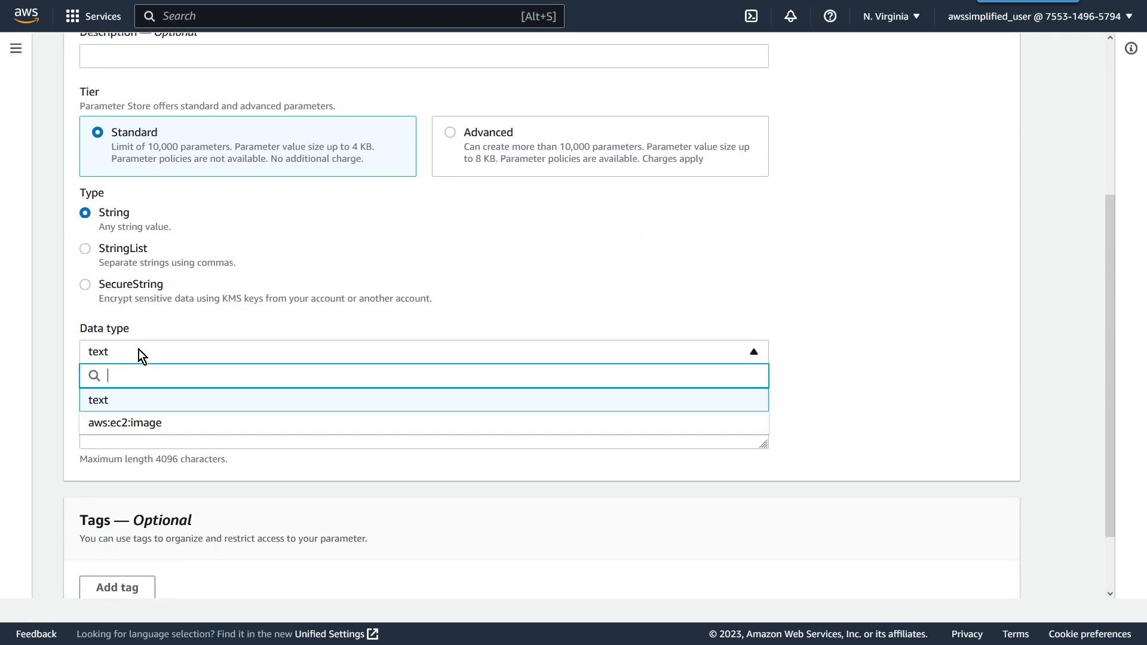
pyautogui.click(142, 406)
pyautogui.click(139, 403)
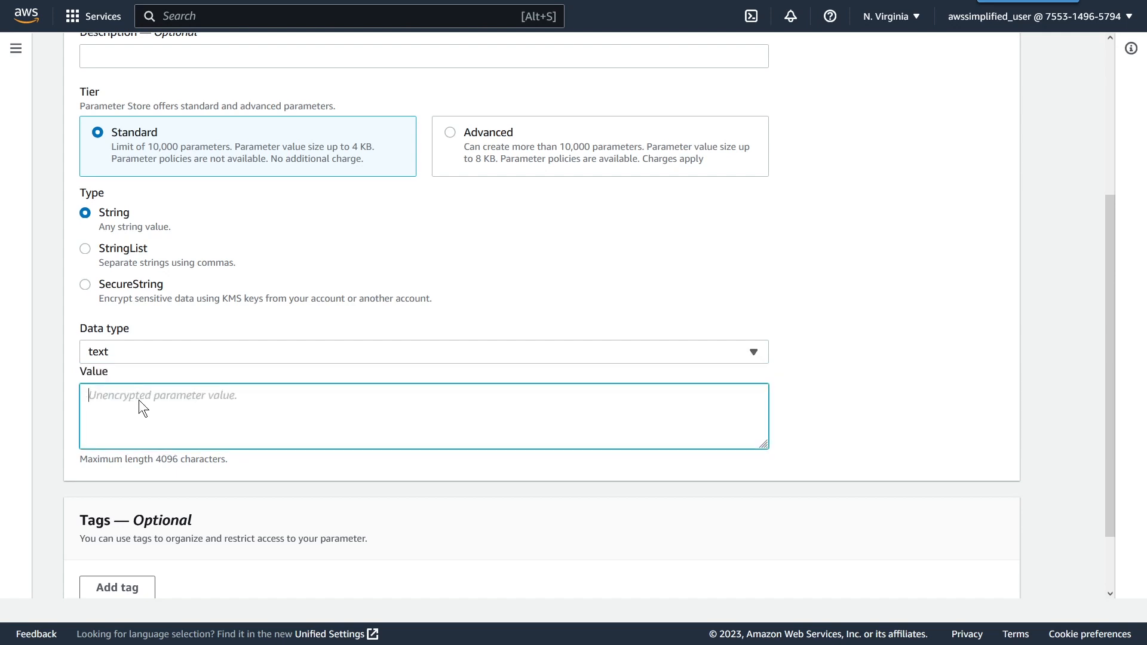
pyautogui.write('You')
pyautogui.click(380, 516)
pyautogui.scroll(-2, 418, 520)
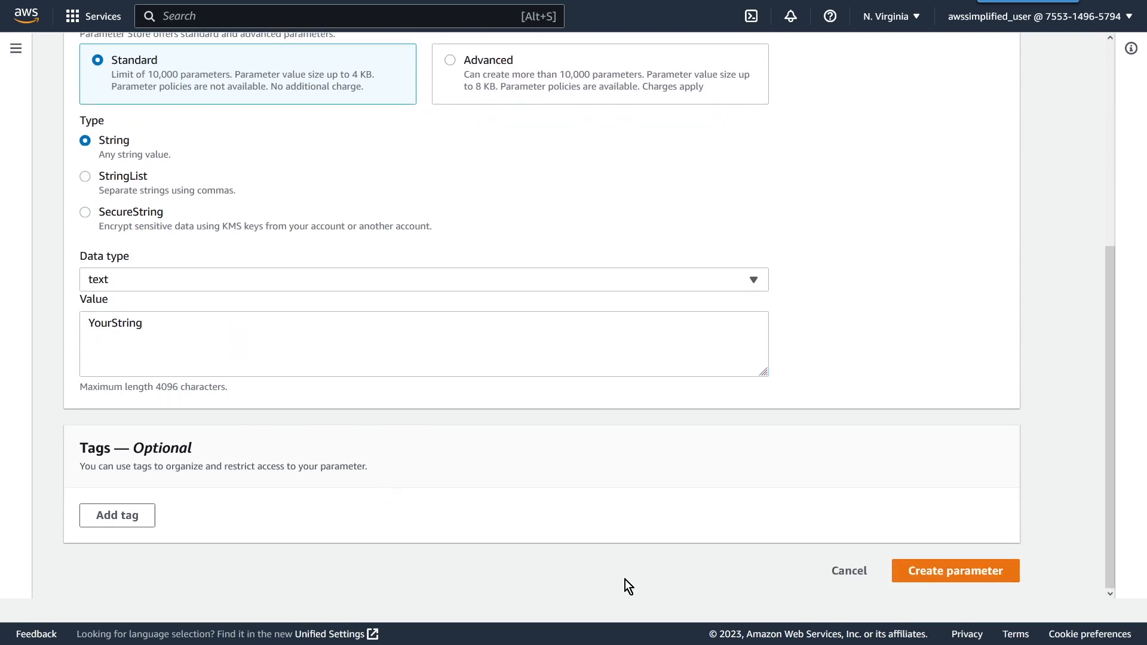
pyautogui.click(1003, 573)
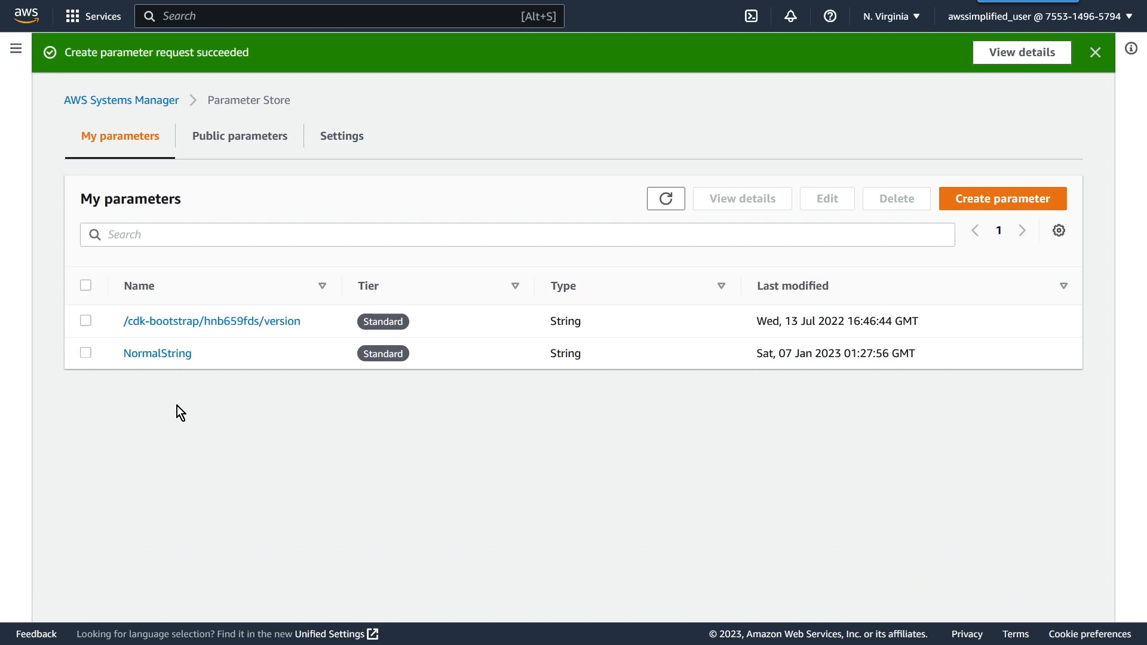
# Step: Edit the NormalString parameter to change its value to YourString2 and save it
pyautogui.click(173, 358)
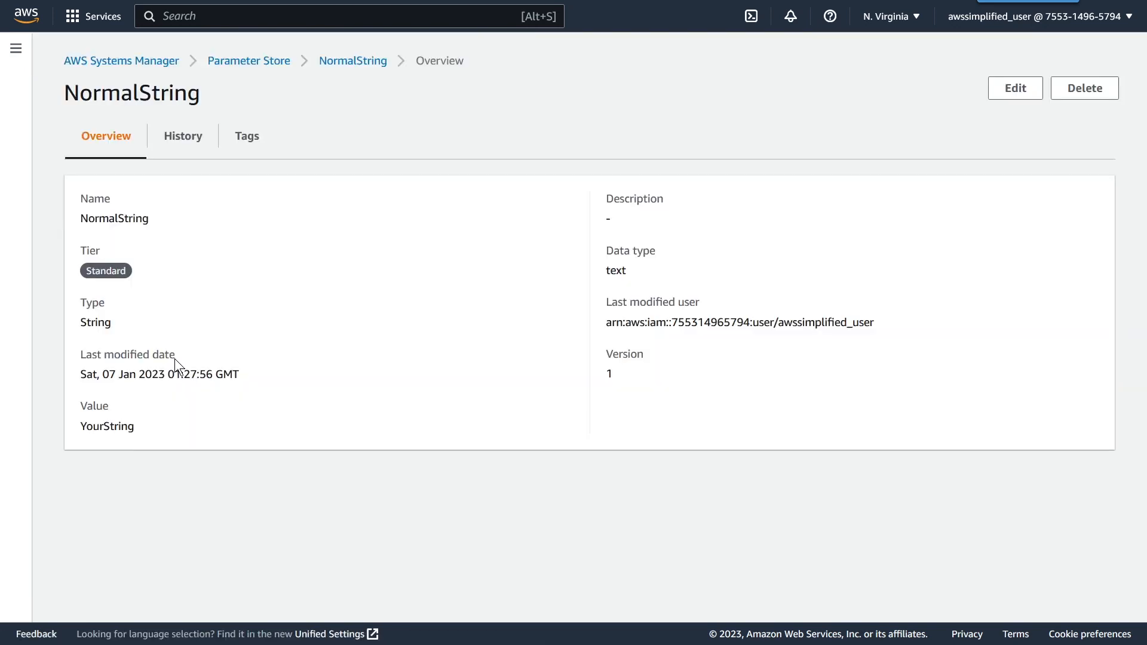
pyautogui.click(1014, 88)
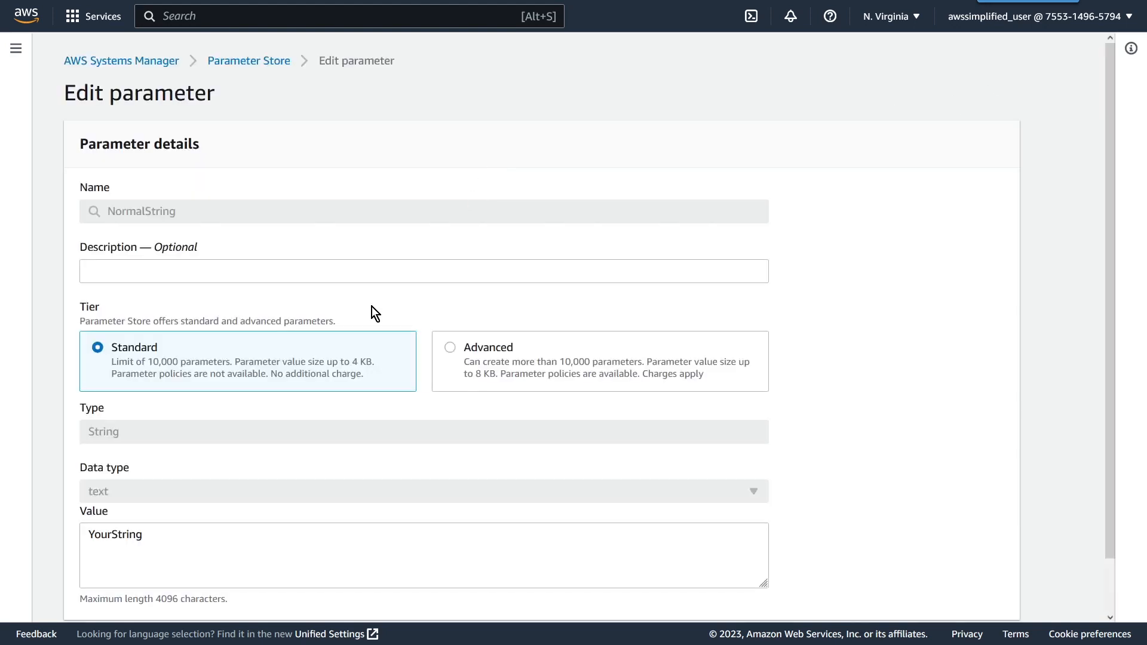
pyautogui.click(150, 543)
pyautogui.write('2')
pyautogui.click(866, 503)
pyautogui.scroll(-1, 759, 486)
pyautogui.click(948, 594)
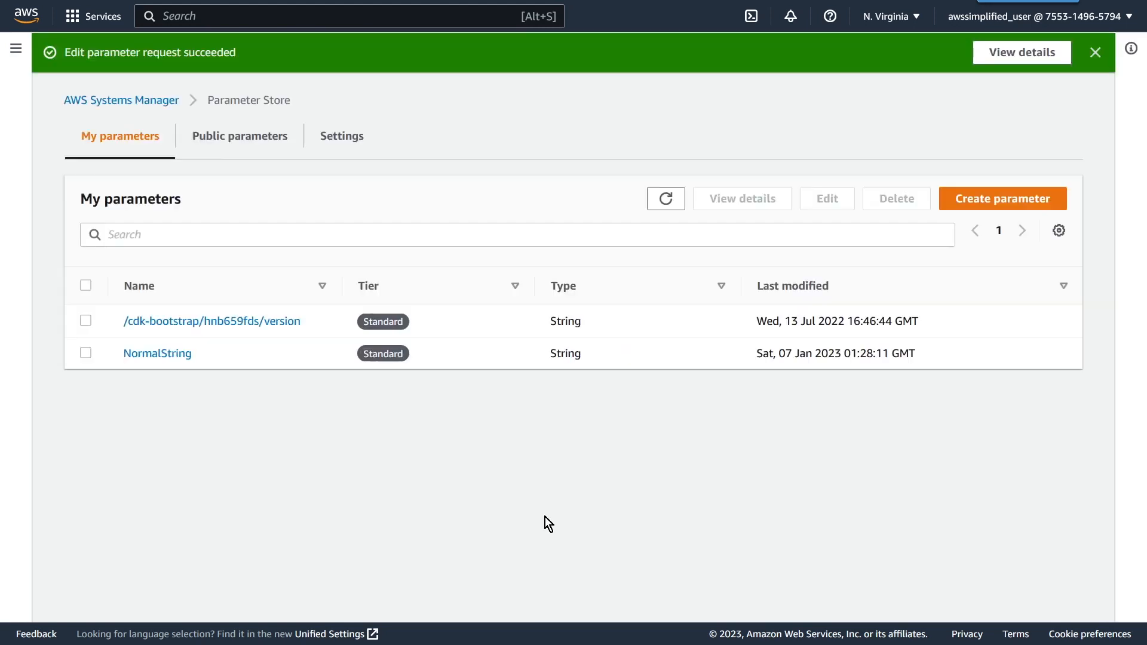
# Step: Examine NormalString's current version and value, and compare the values and last modifying user in its version history
pyautogui.click(160, 355)
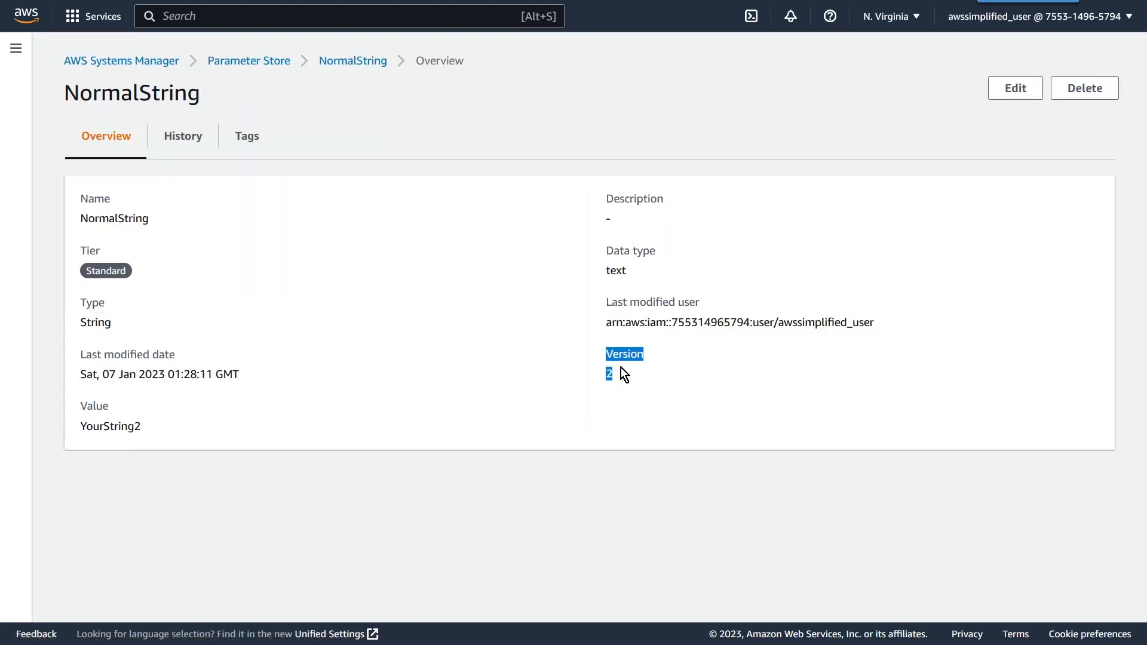
pyautogui.doubleClick(122, 430)
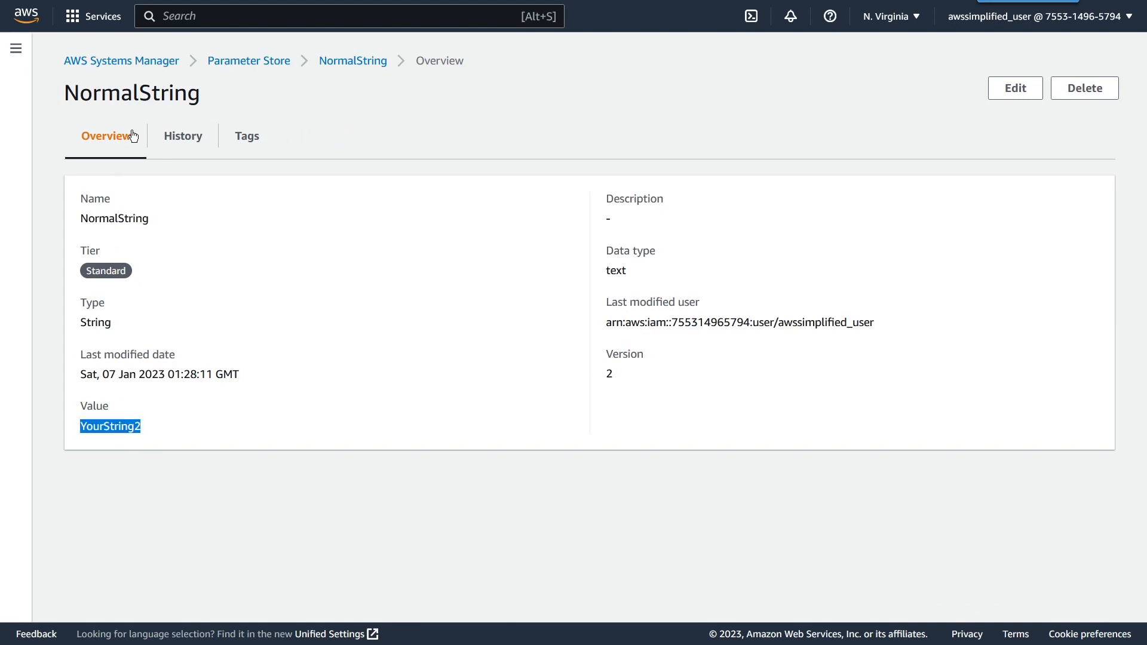
pyautogui.click(175, 143)
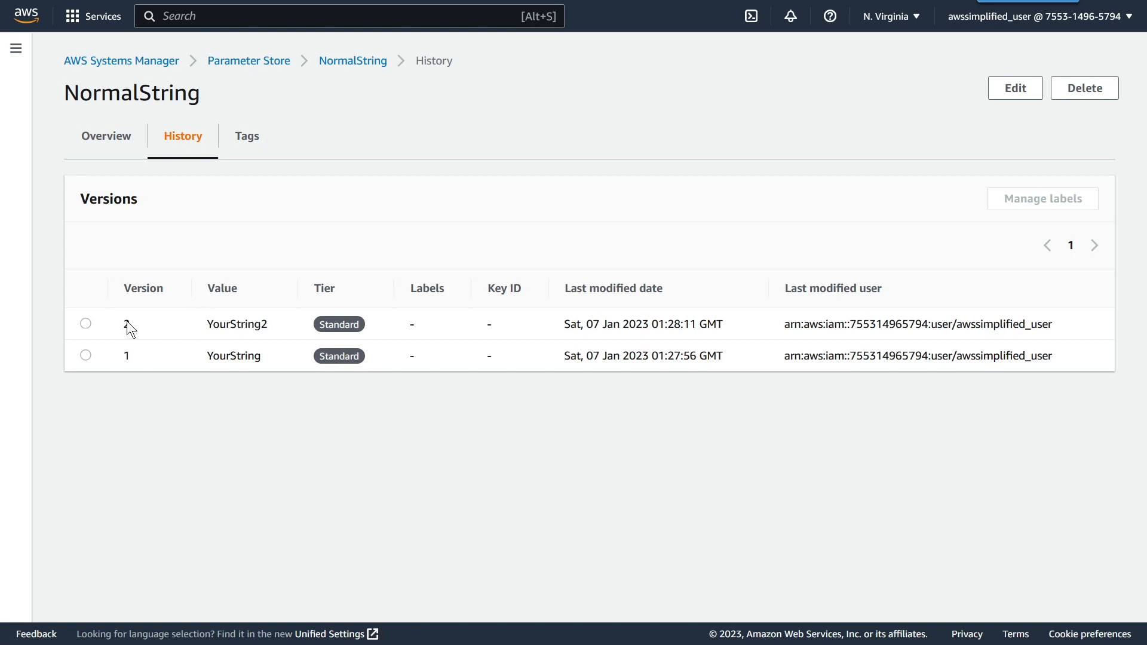
pyautogui.moveTo(208, 324); pyautogui.dragTo(246, 327)
pyautogui.doubleClick(124, 359)
pyautogui.click(233, 357)
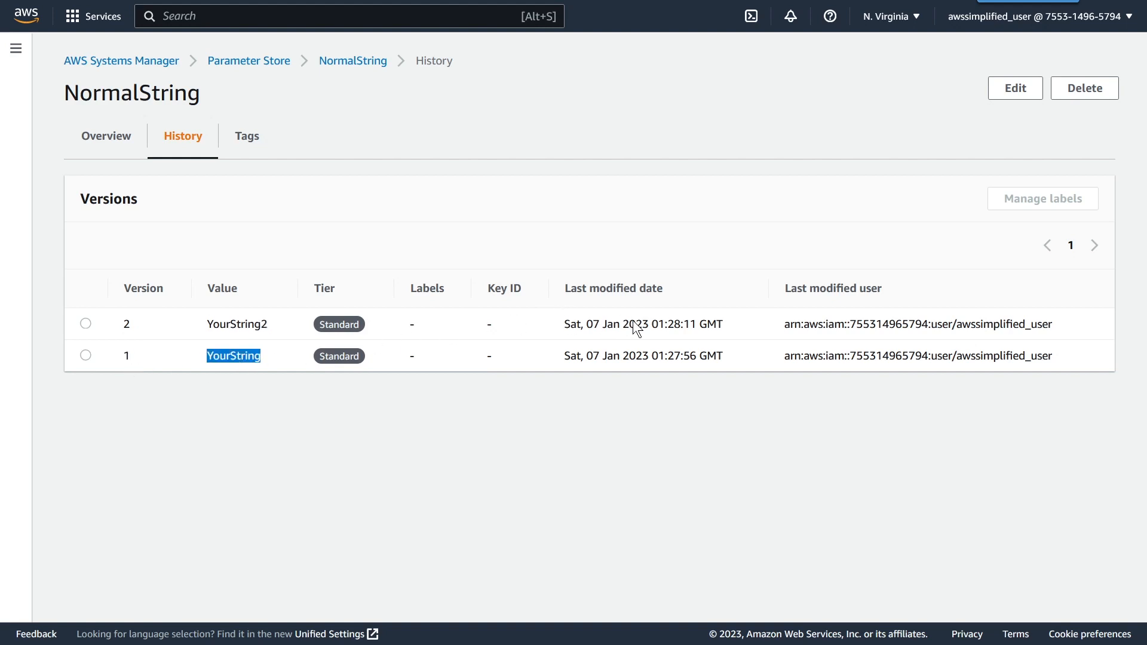
pyautogui.moveTo(1084, 325); pyautogui.dragTo(822, 328)
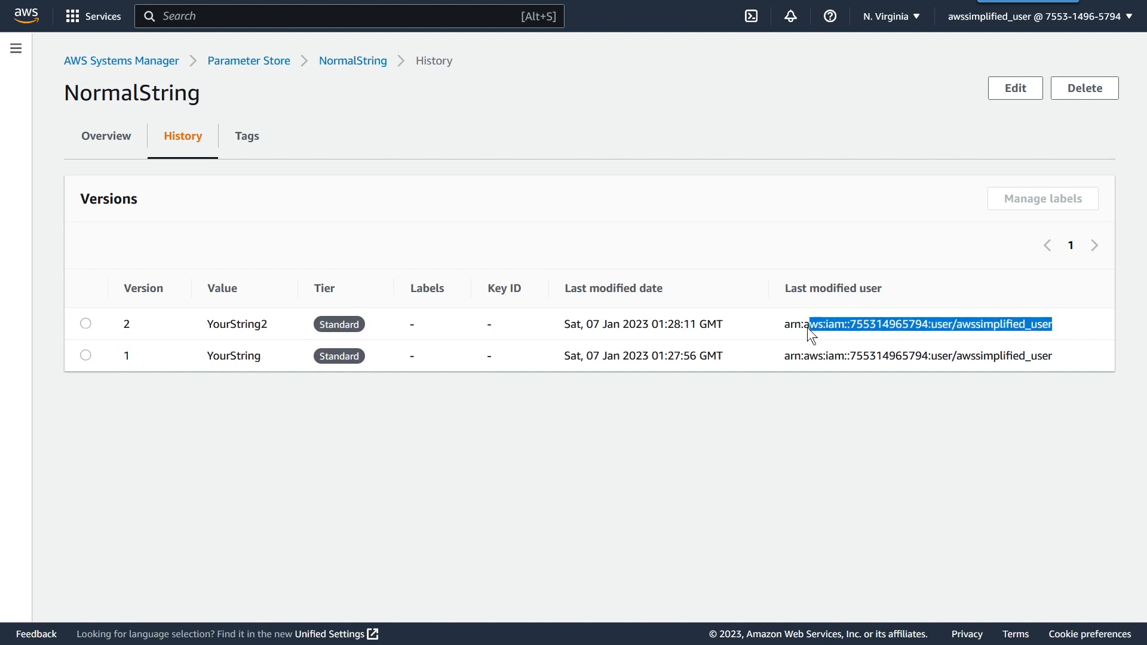
# Step: Return from NormalString's history to the parameter list and start a new parameter named SuperSecretString
pyautogui.click(786, 332)
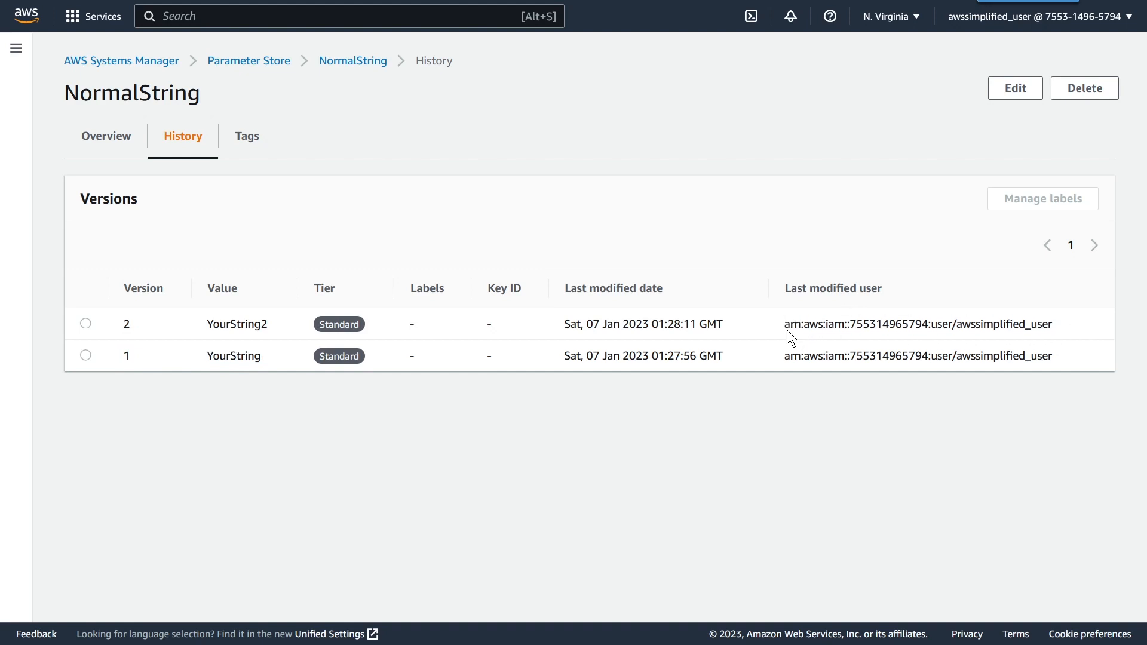
pyautogui.click(122, 149)
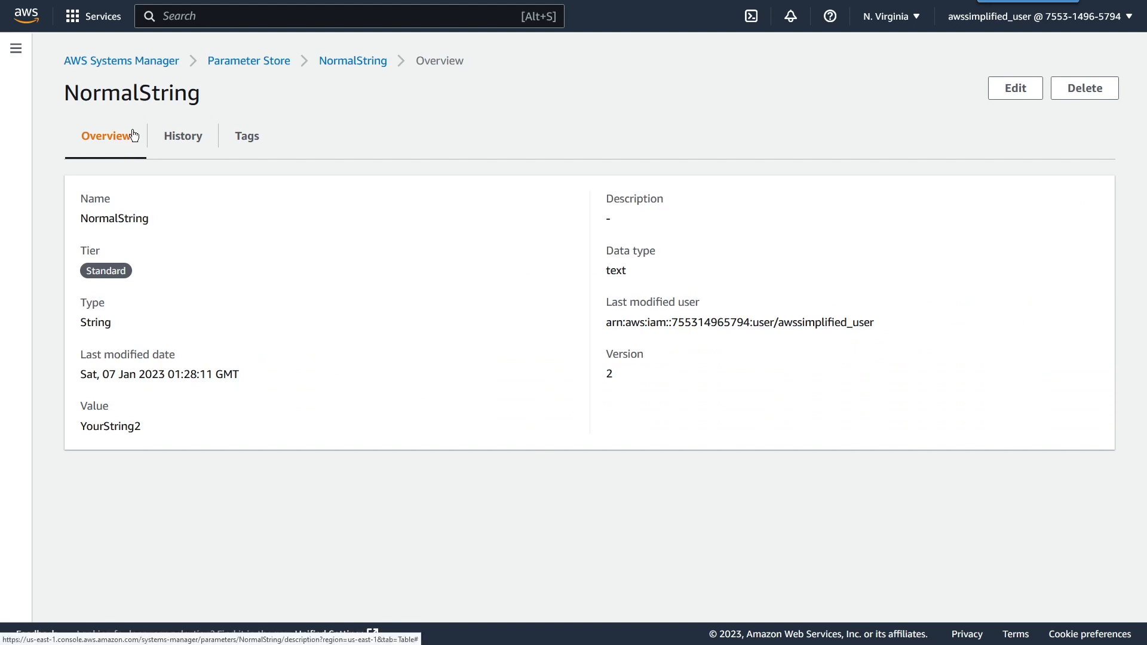
pyautogui.click(276, 71)
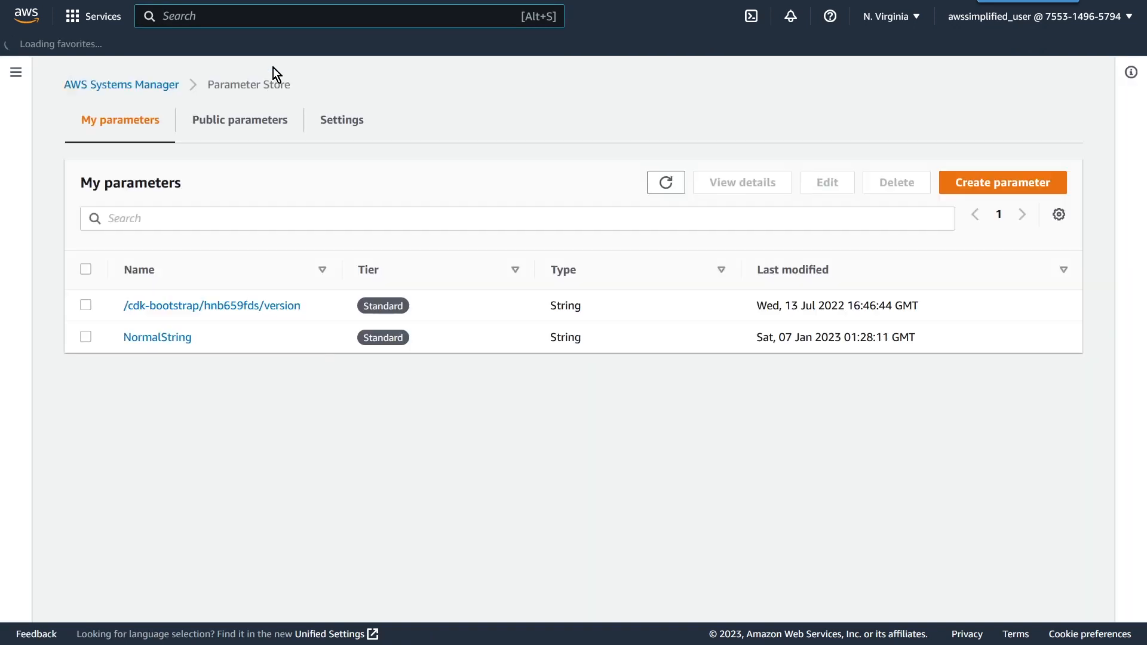
pyautogui.click(992, 190)
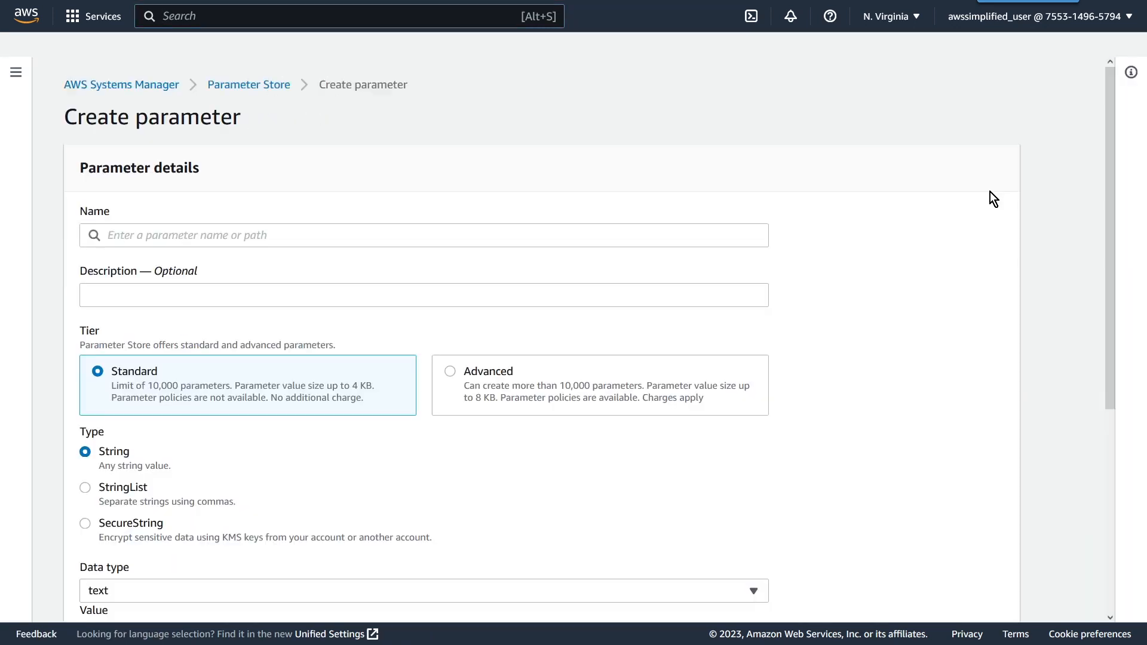
pyautogui.click(335, 244)
pyautogui.write('SuperSecretString')
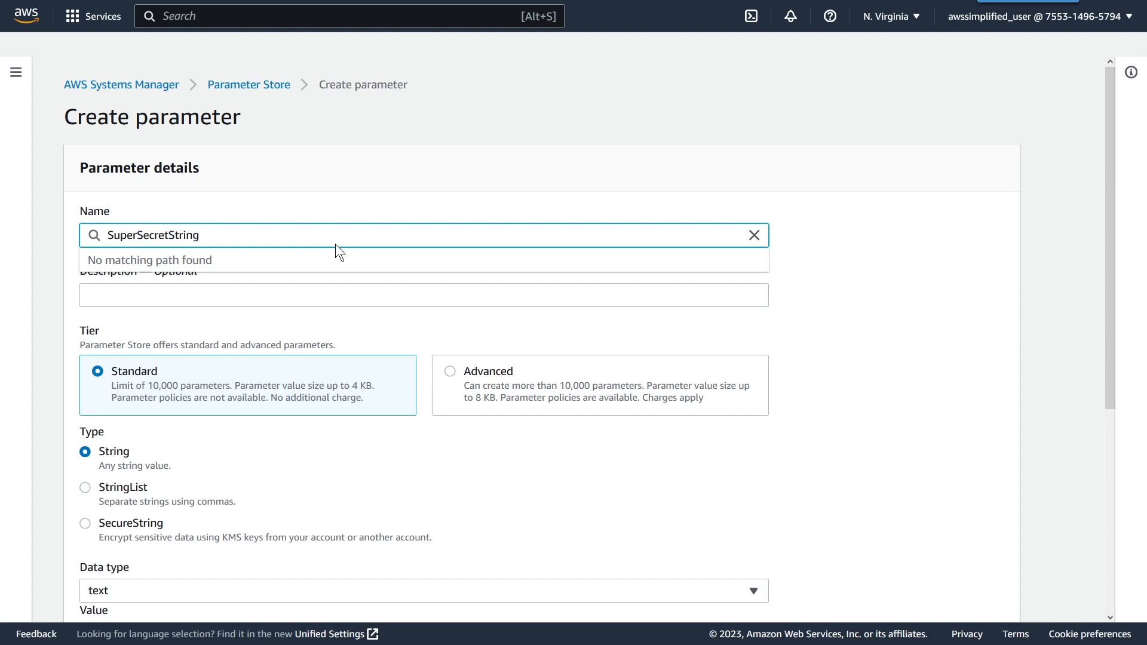
# Step: Set the new parameter's tier to Advanced and its type to SecureString
pyautogui.click(467, 405)
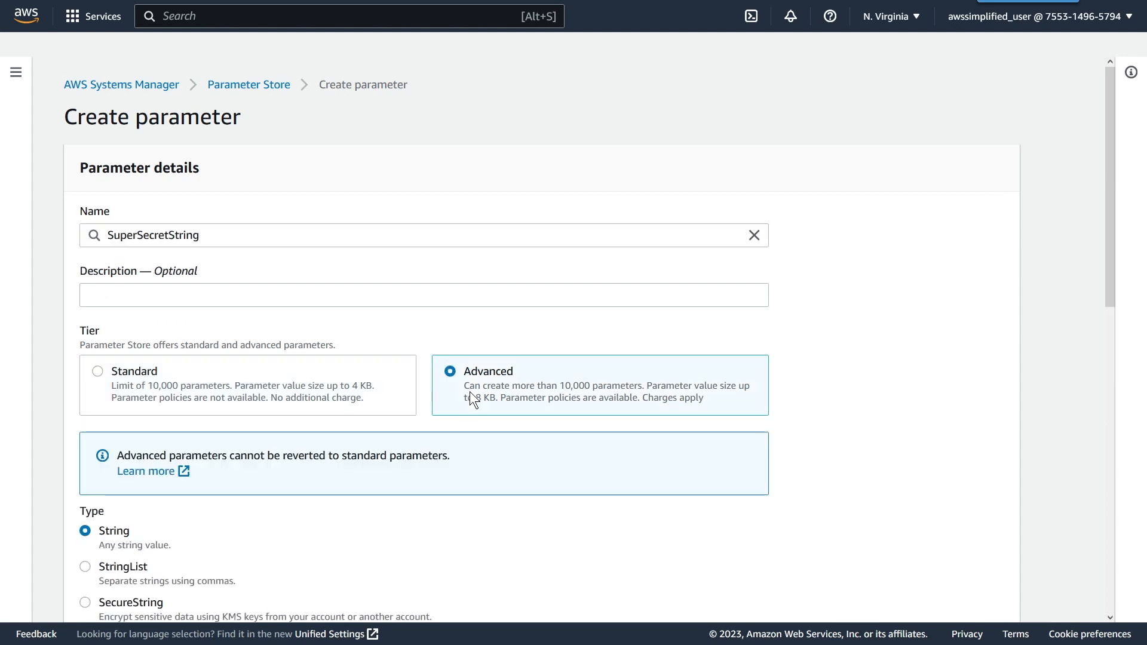
pyautogui.scroll(-1, 471, 388)
pyautogui.scroll(-1, 471, 388)
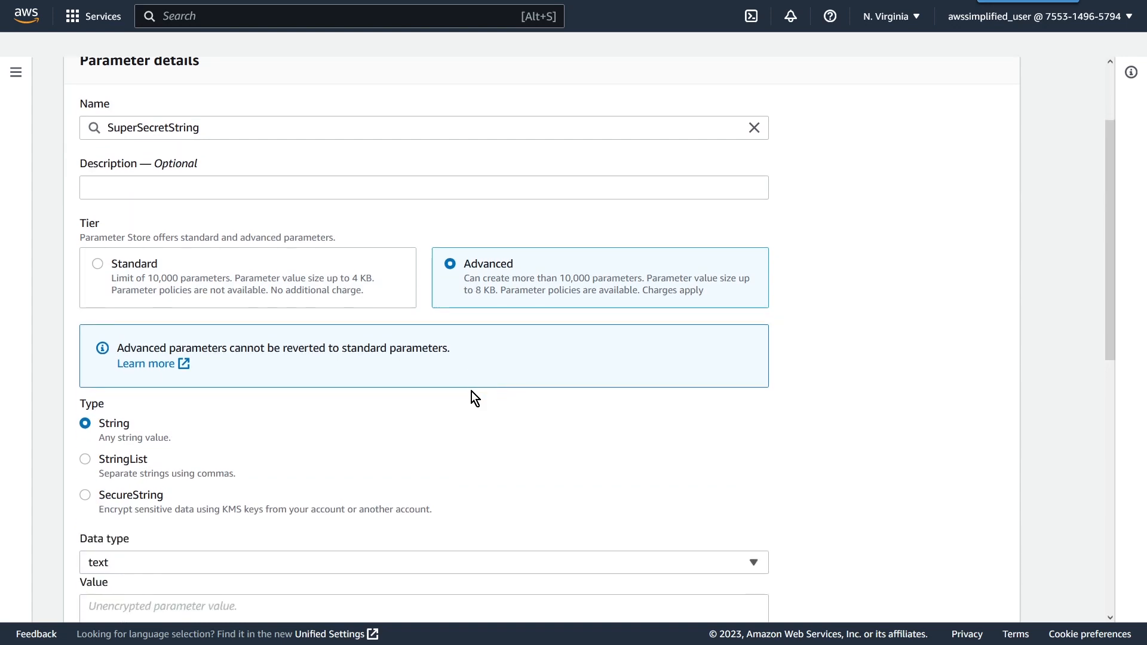
pyautogui.scroll(-2, 471, 392)
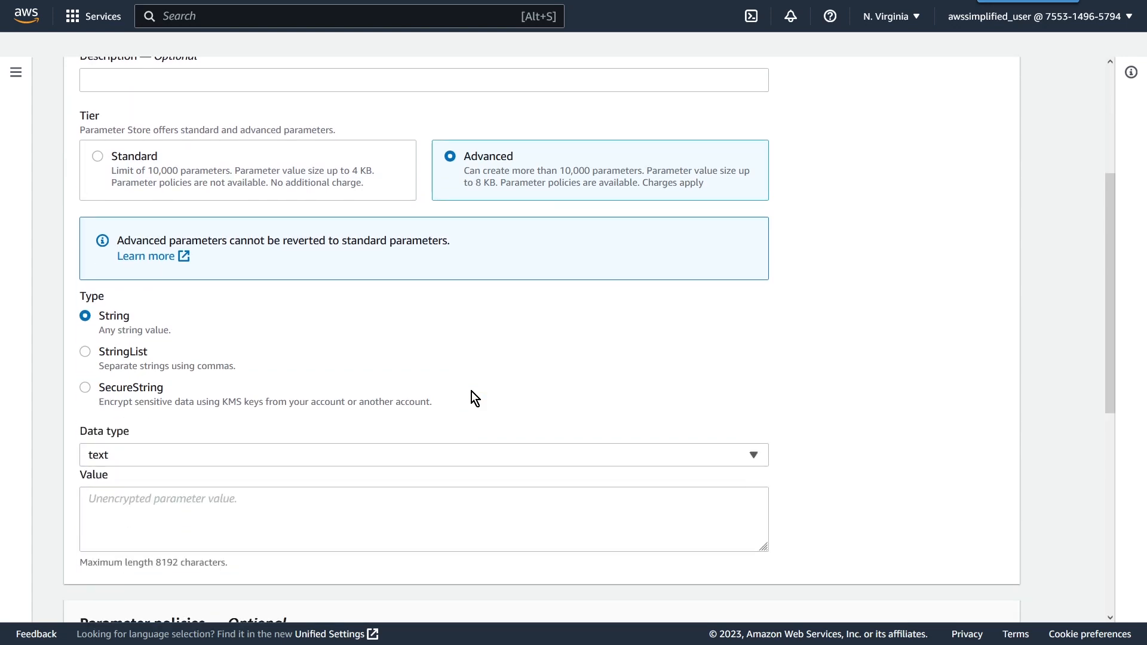
pyautogui.click(85, 391)
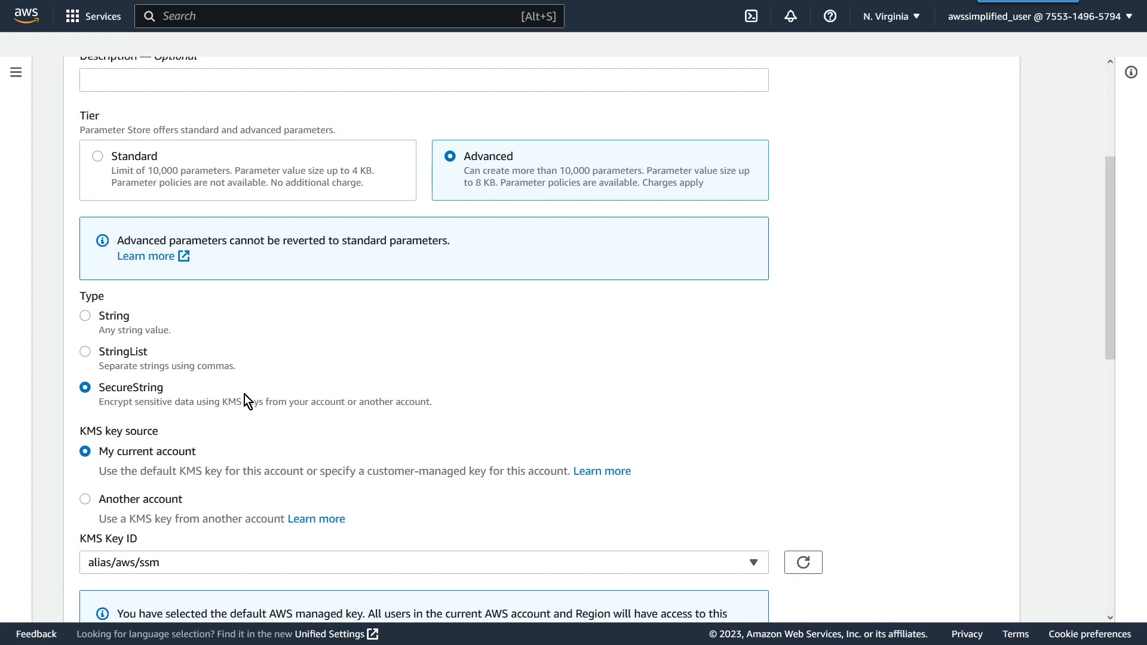
# Step: Keep the KMS key source as My current account and select alias/aws/ssm as the KMS key ID
pyautogui.scroll(-2, 245, 394)
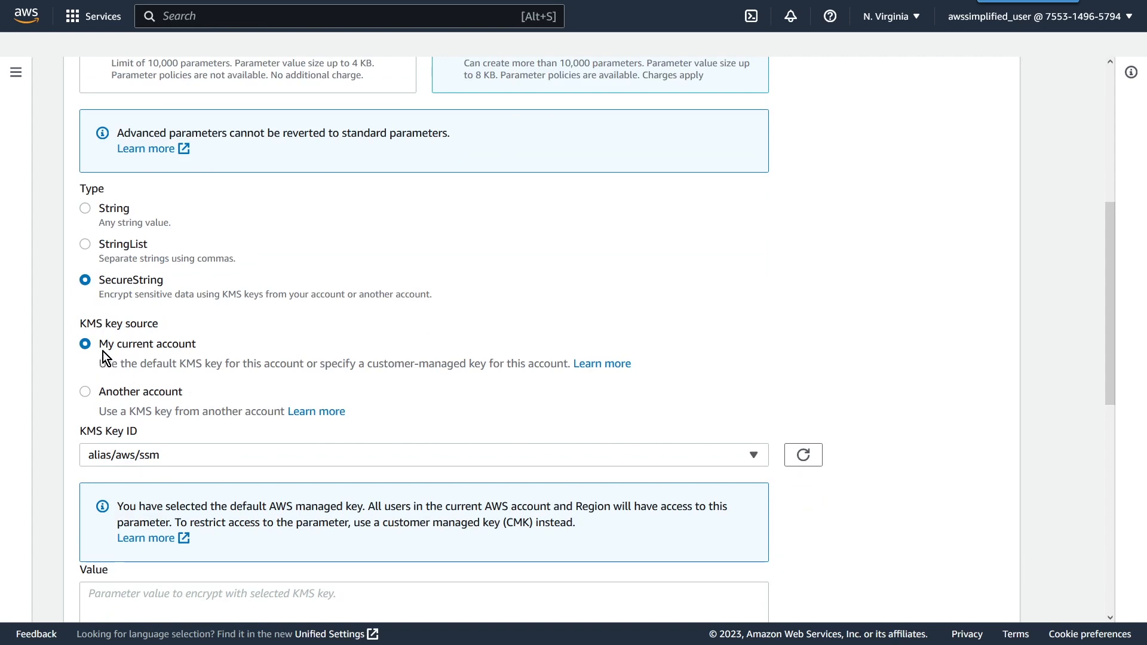
pyautogui.moveTo(105, 345); pyautogui.dragTo(204, 340)
pyautogui.moveTo(98, 393); pyautogui.dragTo(169, 397)
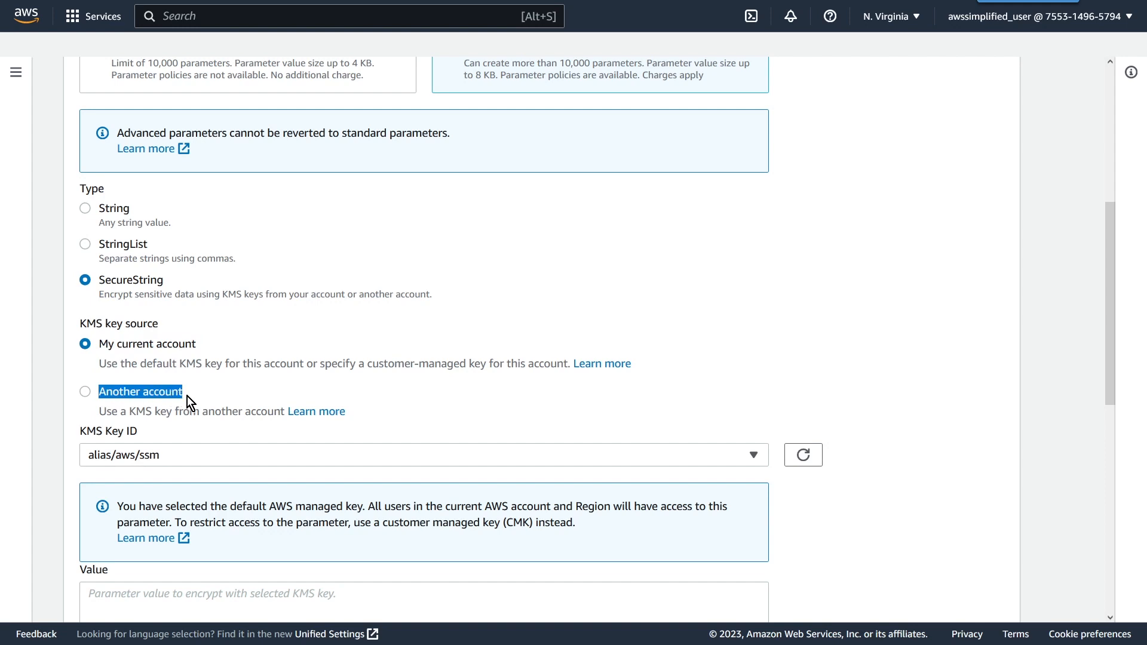
pyautogui.click(131, 356)
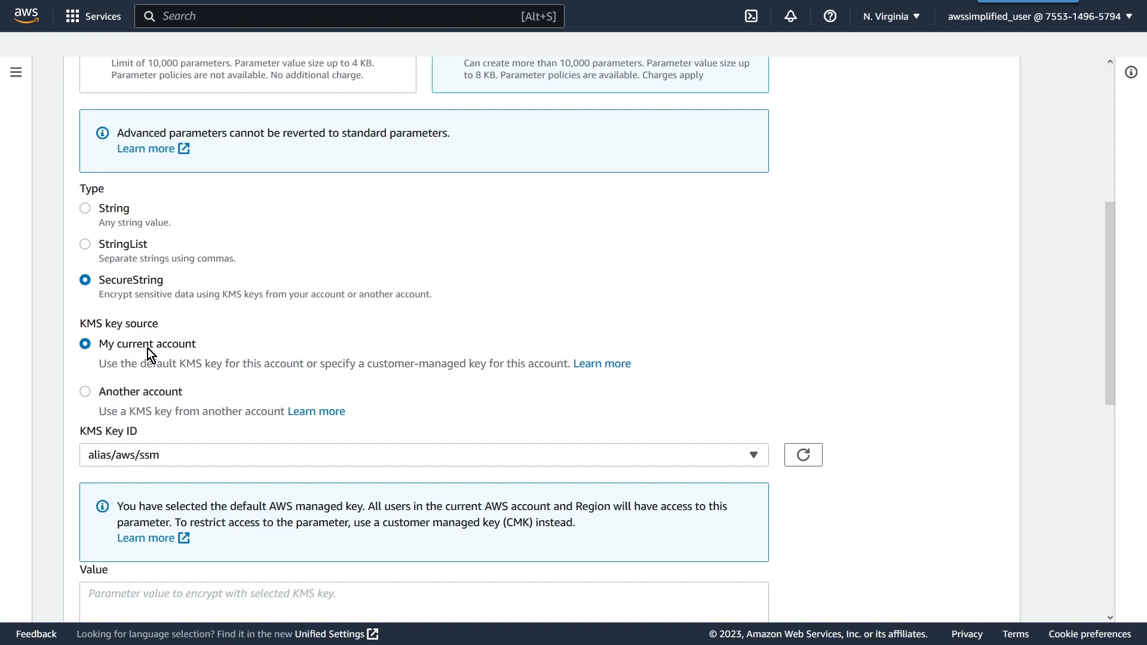
pyautogui.click(161, 454)
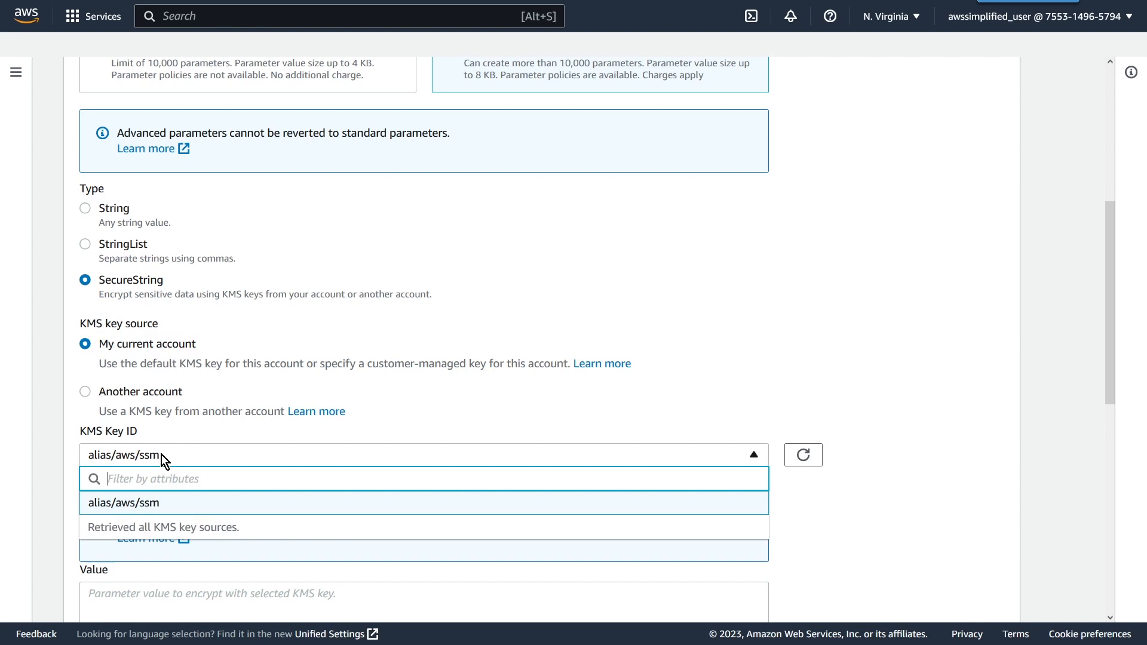
pyautogui.click(171, 504)
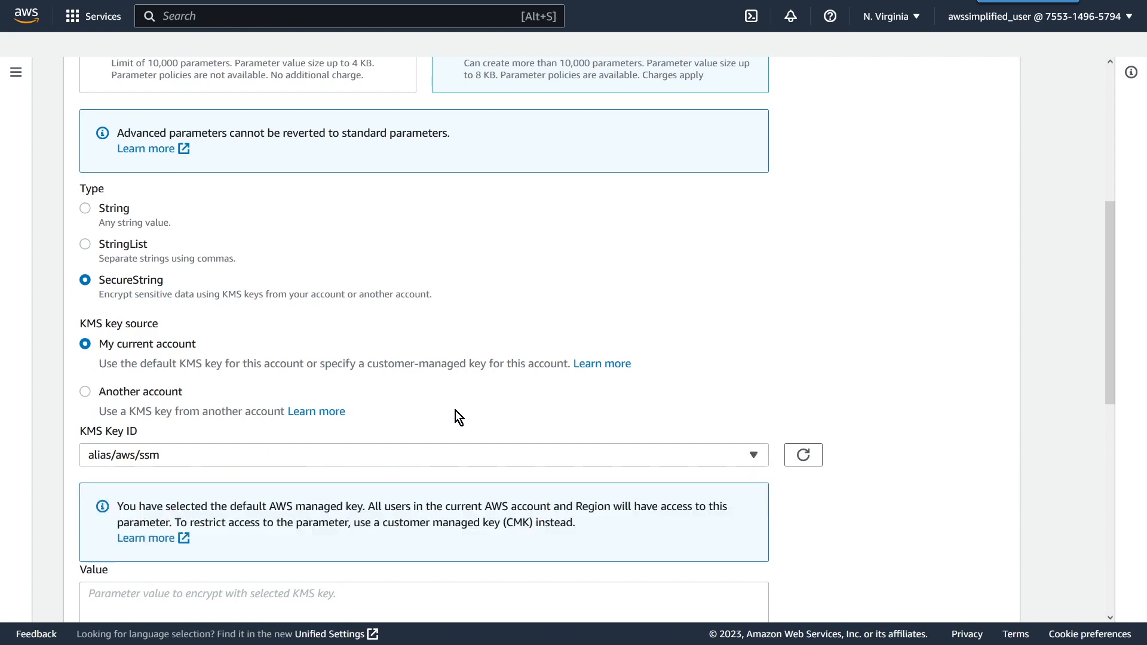
# Step: Enter the secret value in the parameter's Value field and review the parameter details
pyautogui.scroll(-5, 453, 405)
pyautogui.click(159, 304)
pyautogui.write('Secret')
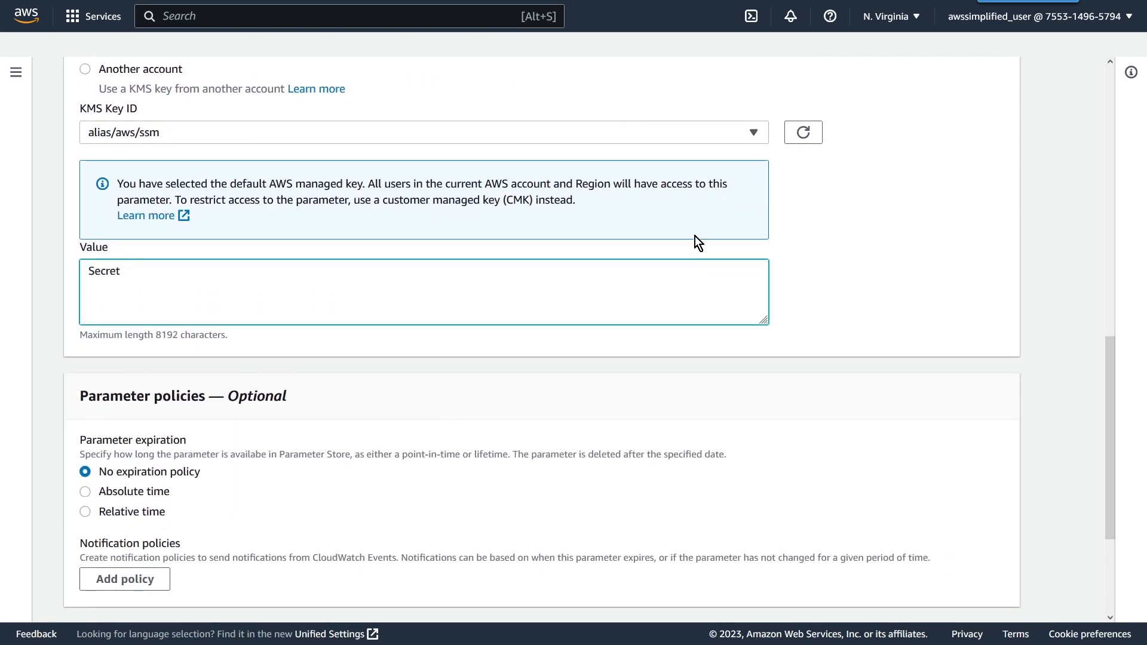
pyautogui.hotkey('ctrl', 'a')
pyautogui.write('SuperSecretString')
pyautogui.click(892, 268)
pyautogui.scroll(5, 878, 266)
pyautogui.scroll(4, 179, 161)
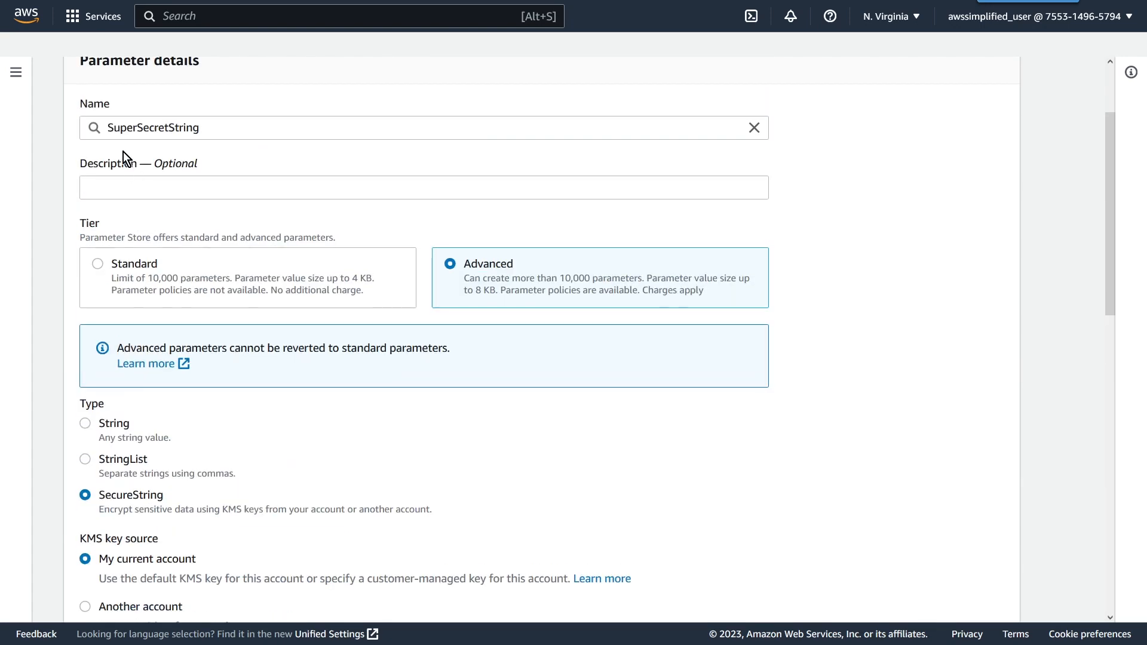
pyautogui.scroll(-9, 374, 385)
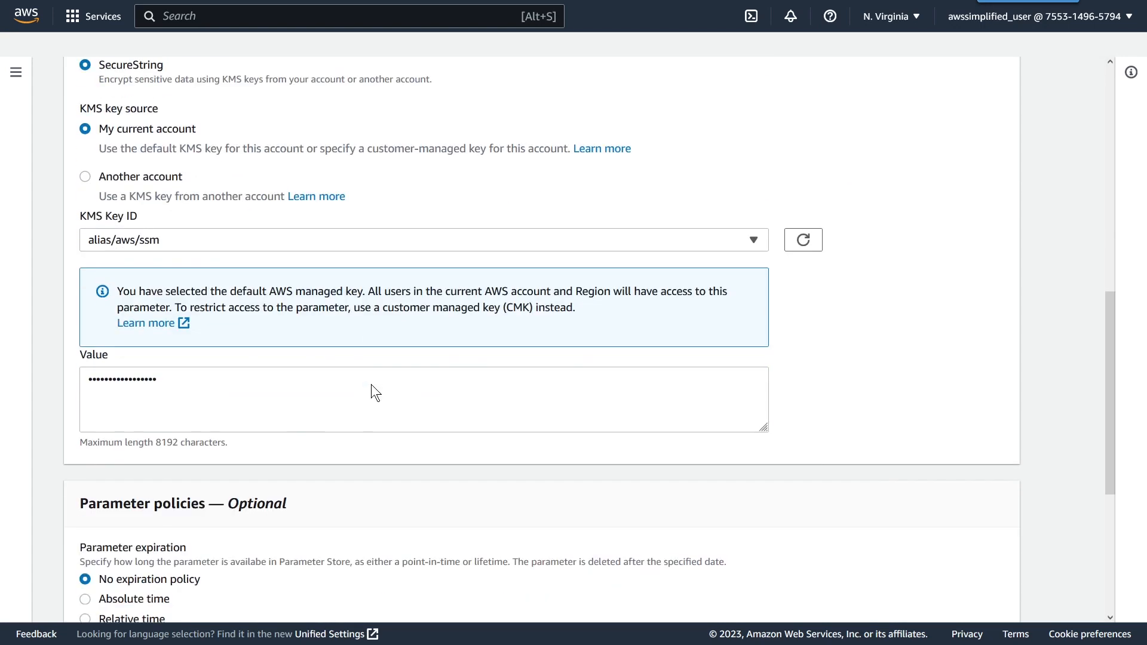
# Step: Try an absolute expiration date of 2023/01/25 and the relative time option, and return to No expiration policy
pyautogui.click(152, 280)
pyautogui.click(338, 382)
pyautogui.scroll(-2, 372, 426)
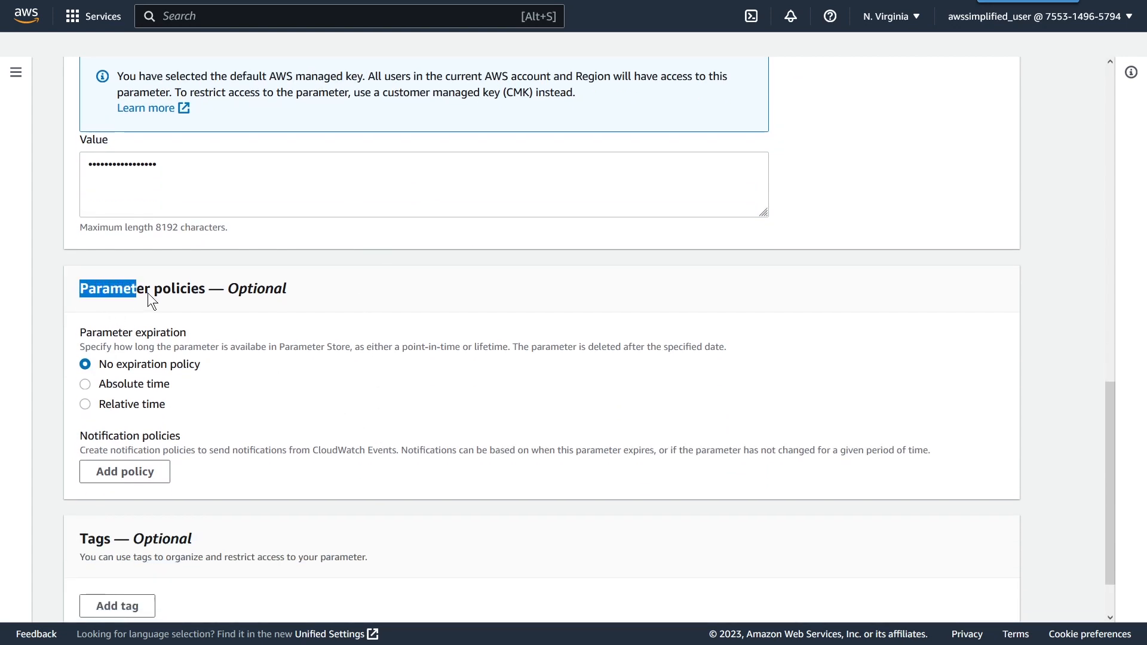
pyautogui.click(280, 362)
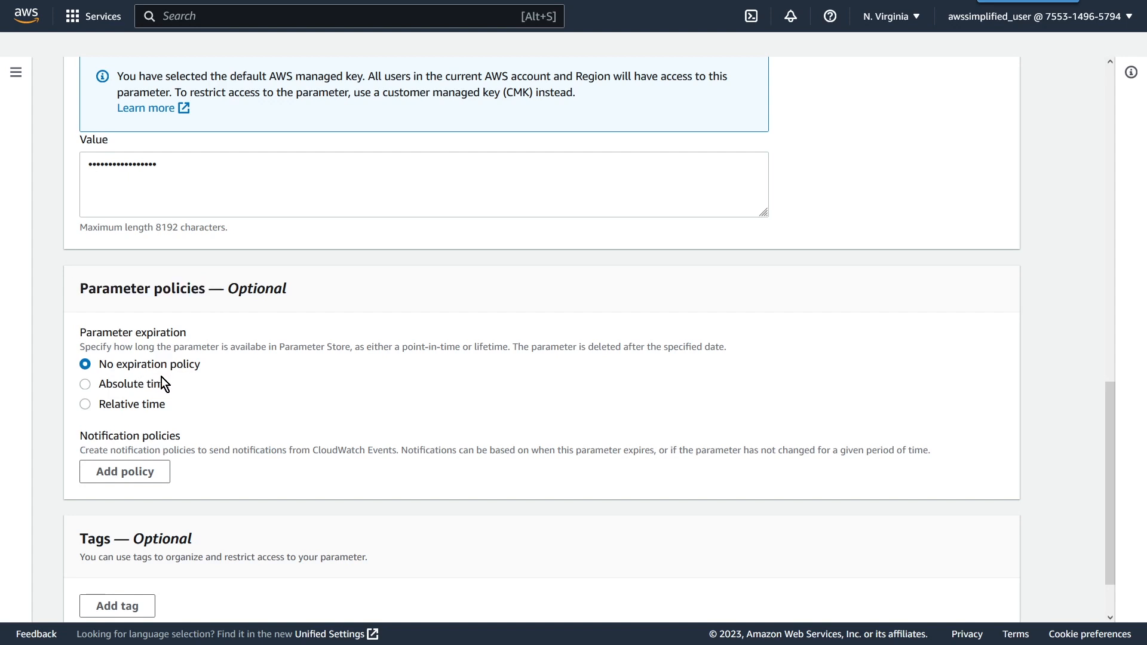
pyautogui.click(86, 385)
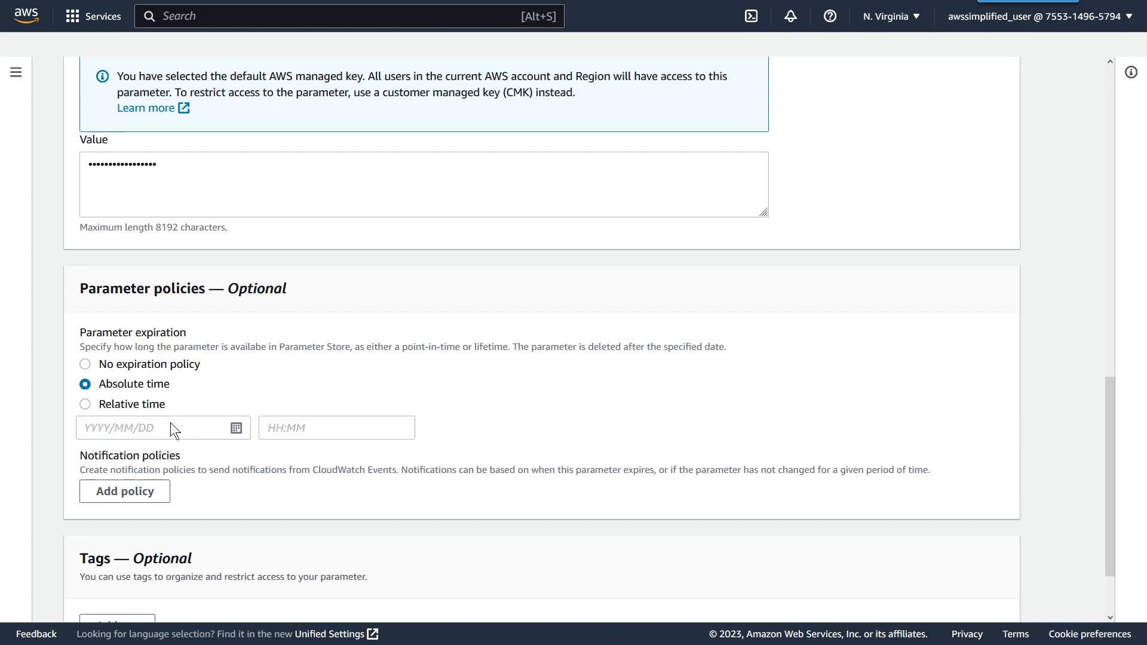
pyautogui.click(236, 428)
pyautogui.click(168, 381)
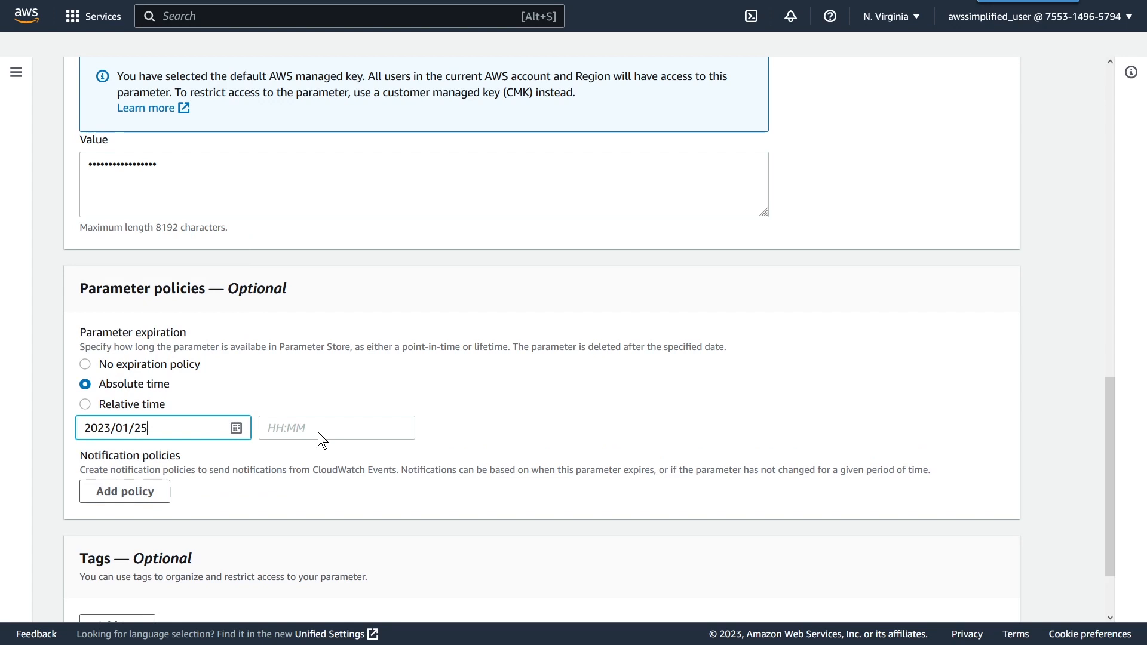
pyautogui.click(85, 405)
pyautogui.click(151, 426)
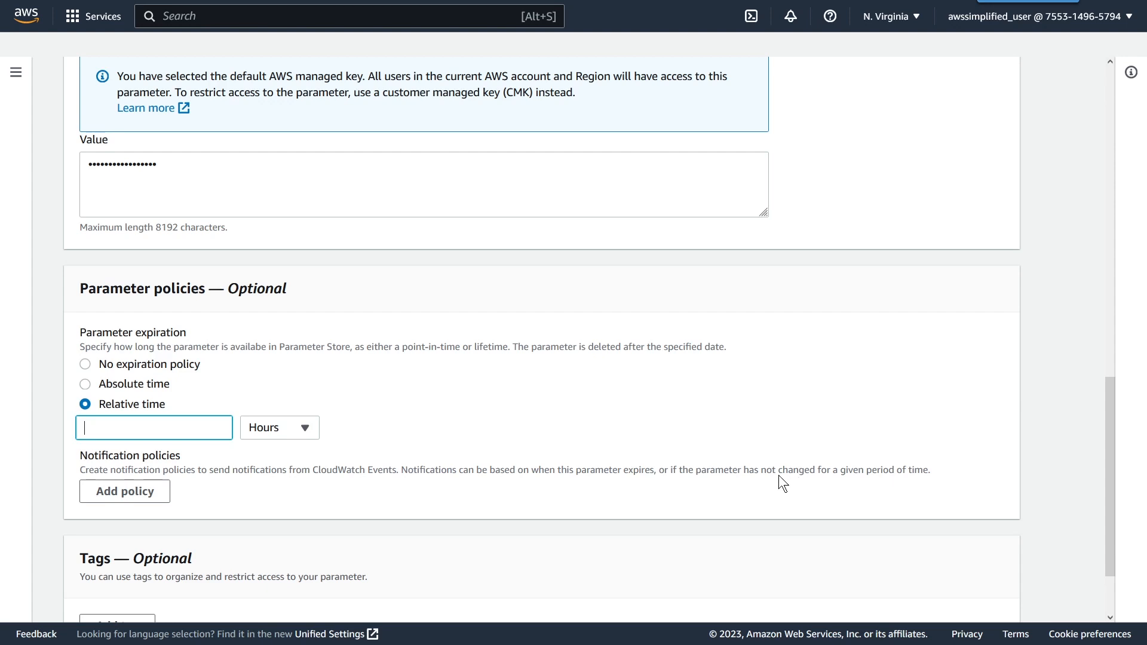
pyautogui.click(85, 365)
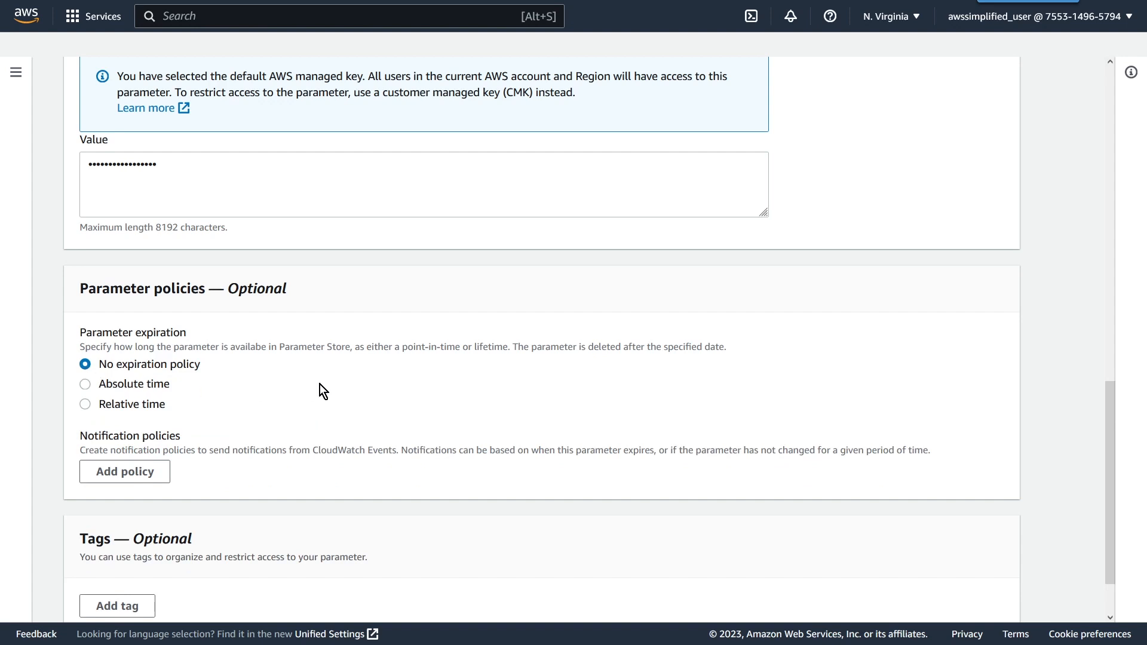
# Step: Create the SuperSecretString parameter without adding notification policies or tags
pyautogui.scroll(-2, 320, 384)
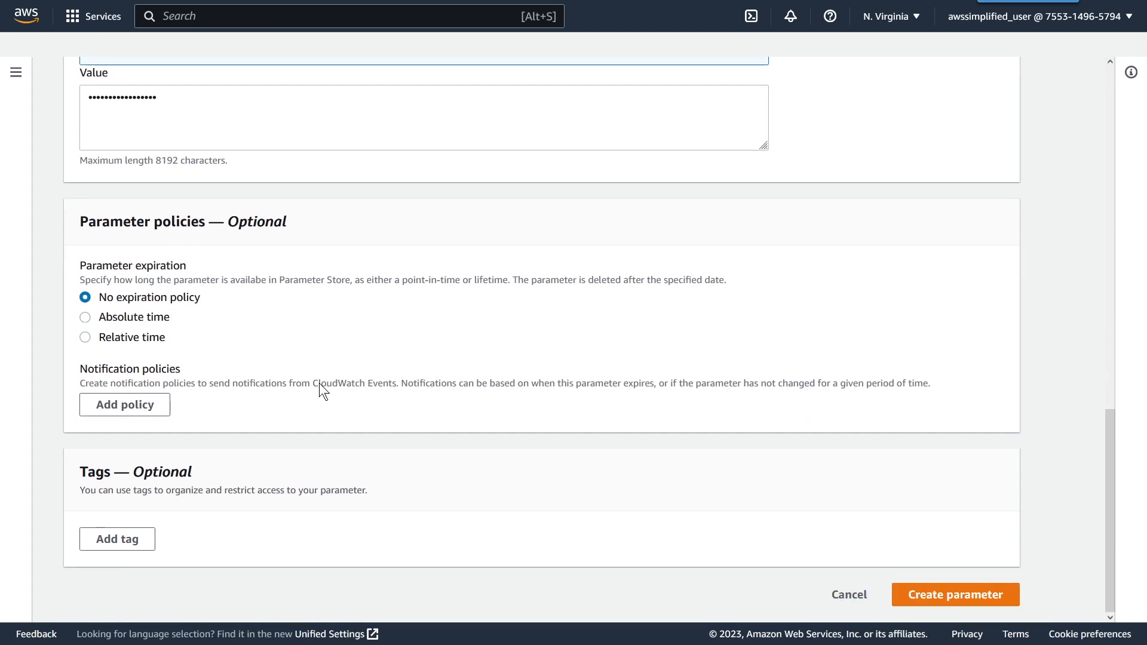
pyautogui.click(919, 593)
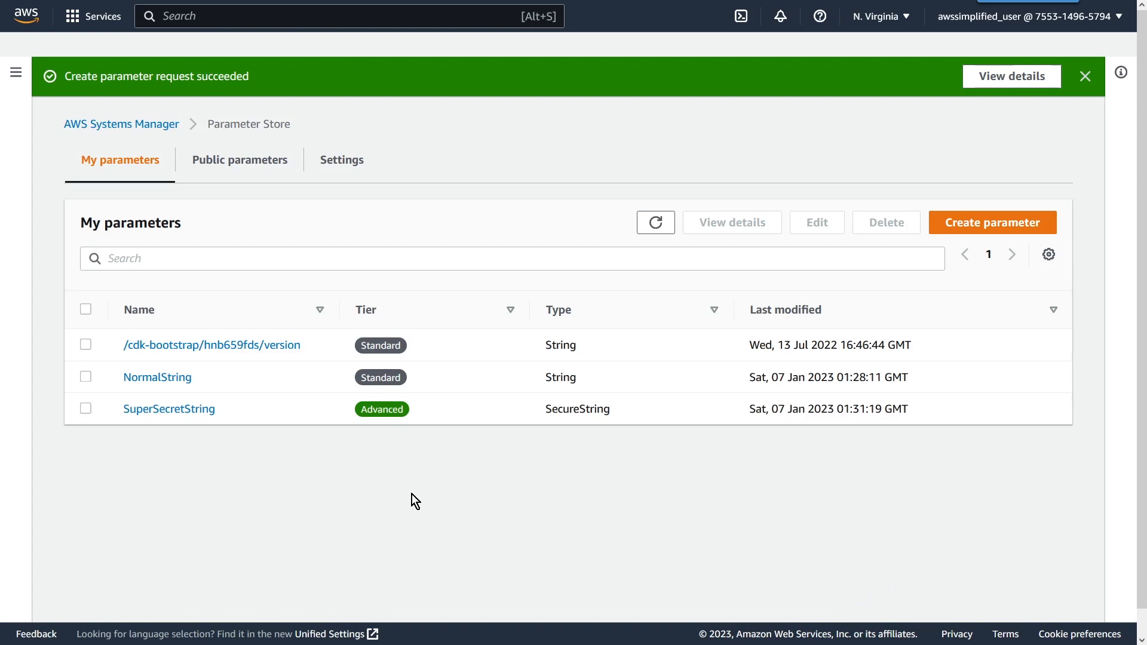
pyautogui.click(410, 446)
# Step: Search the AWS services for lambda and open the ParameterStoreDemo function in Lambda
pyautogui.click(198, 20)
pyautogui.write('lambda')
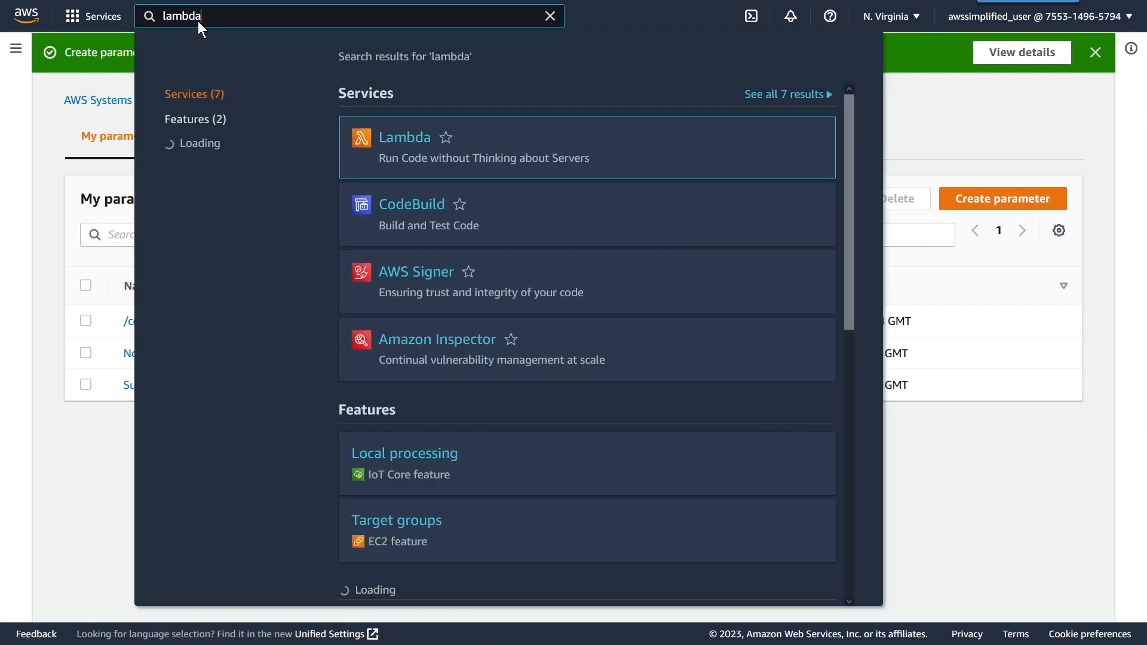
pyautogui.click(413, 136)
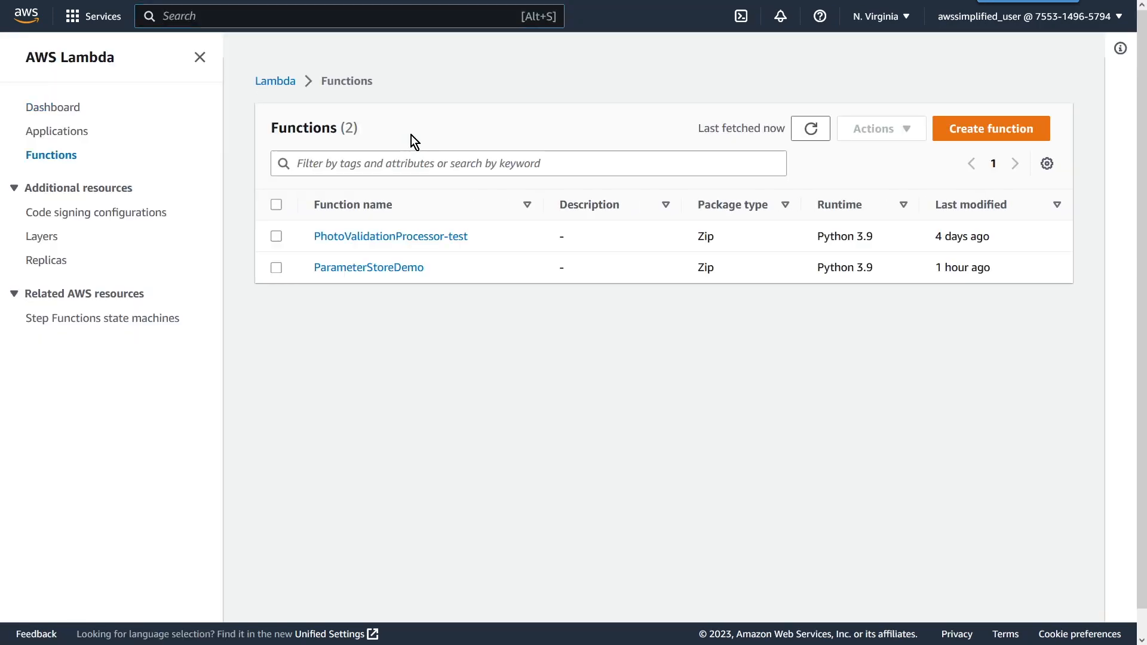
pyautogui.click(363, 271)
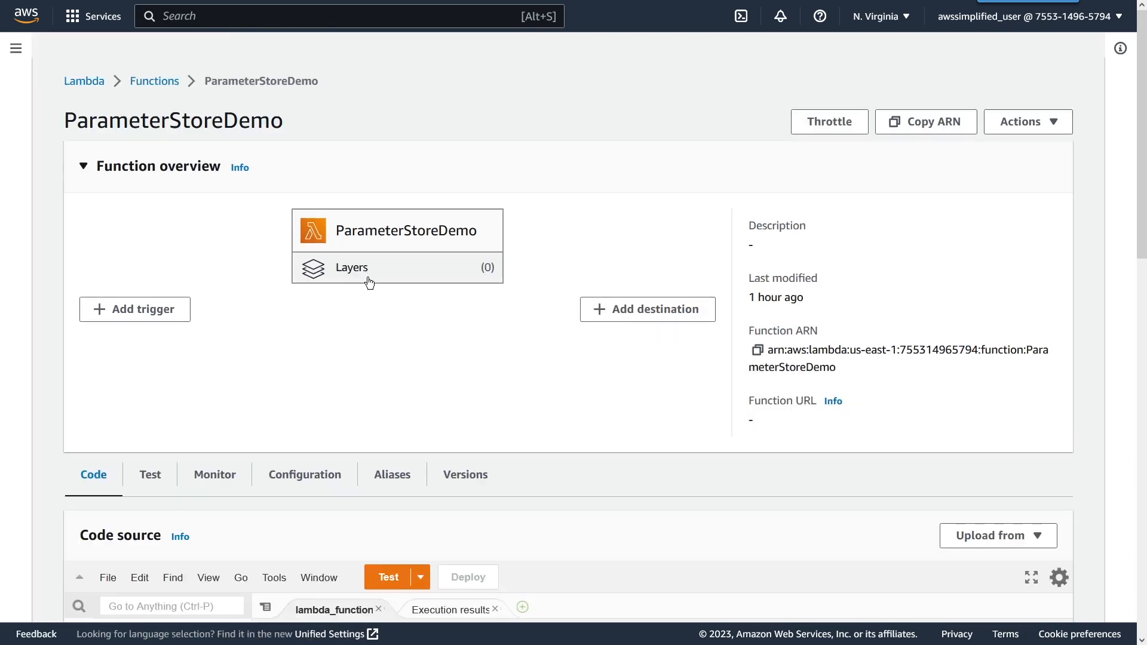
# Step: Examine the function's execution role permissions for AWS Systems Manager, listed by action
pyautogui.scroll(-2, 374, 274)
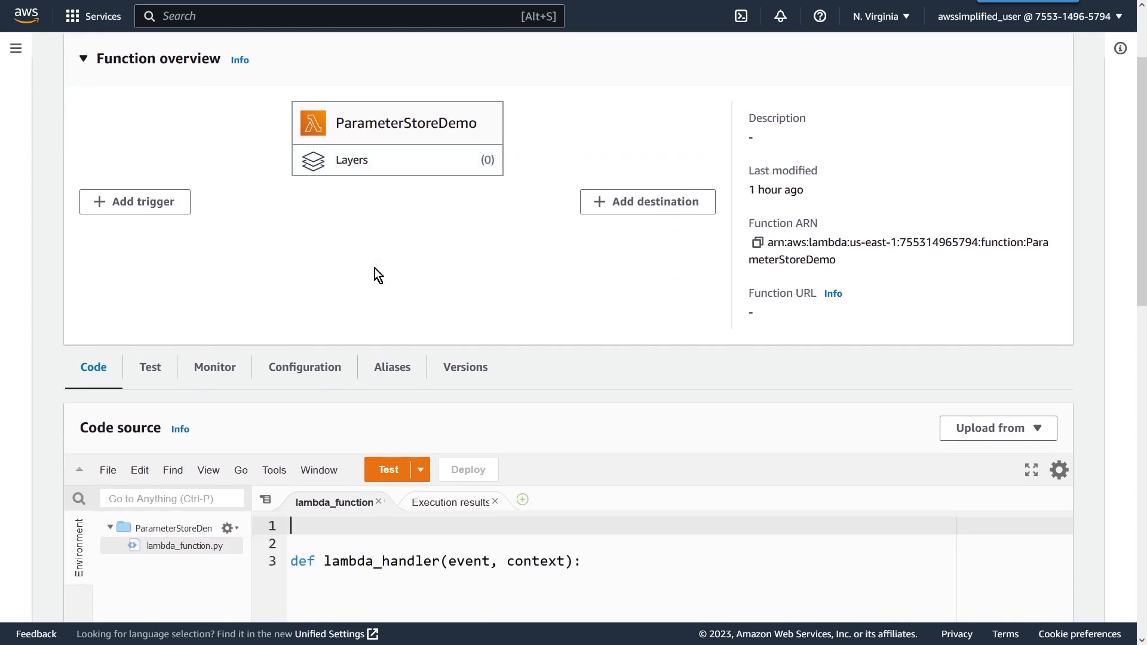
pyautogui.scroll(-2, 378, 274)
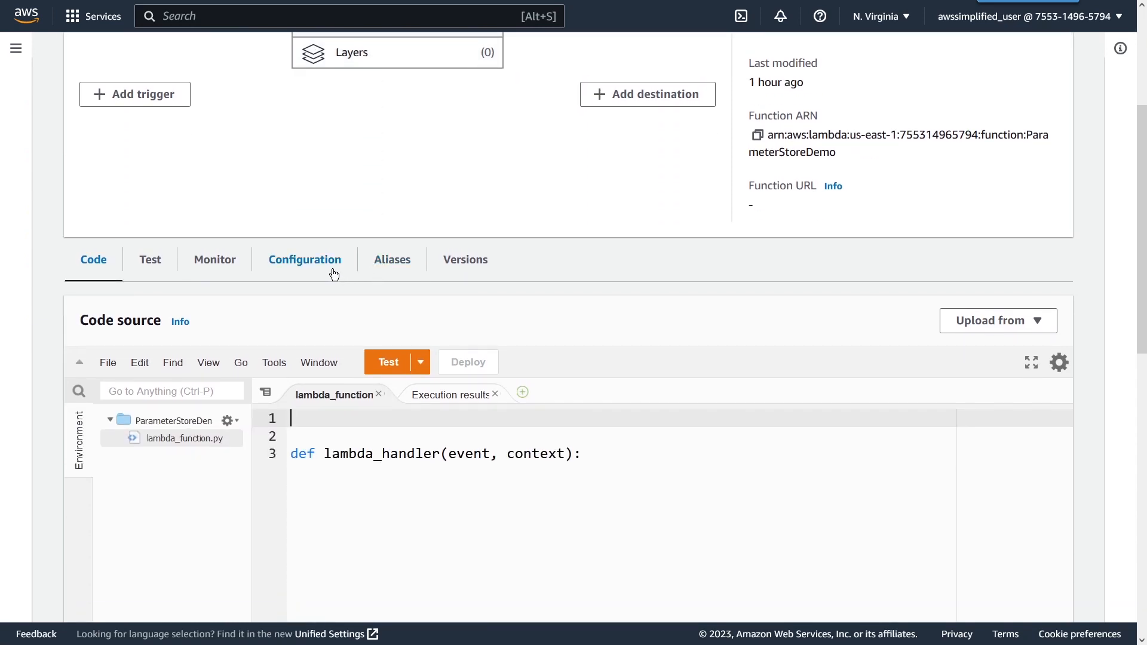
pyautogui.click(302, 276)
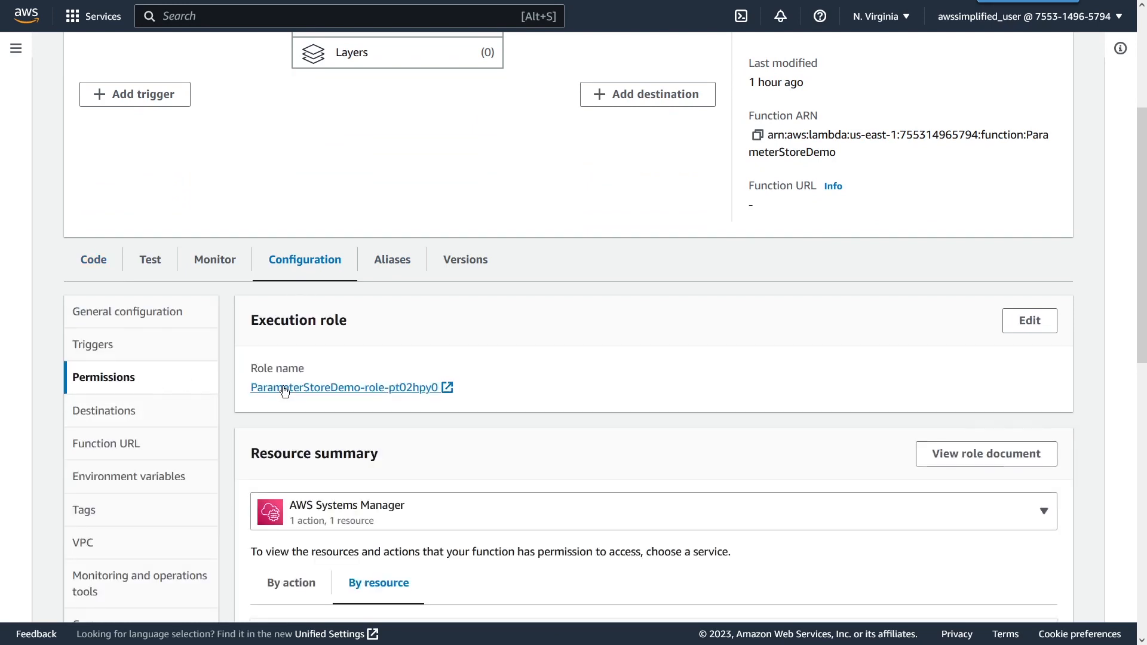
pyautogui.scroll(-2, 282, 391)
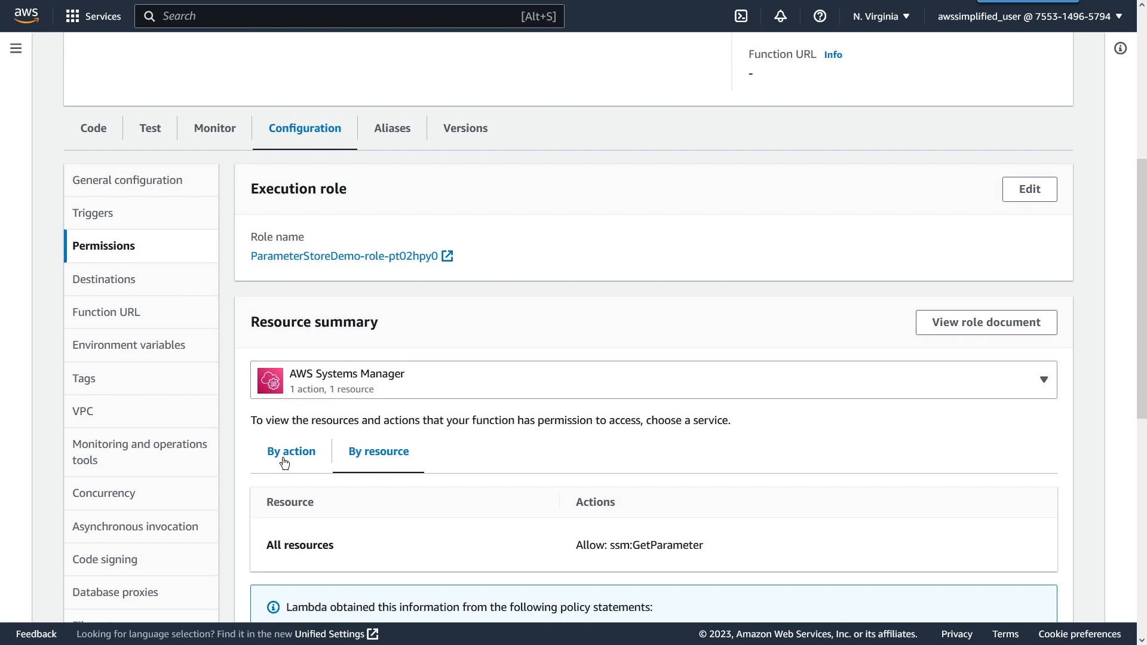
pyautogui.click(337, 384)
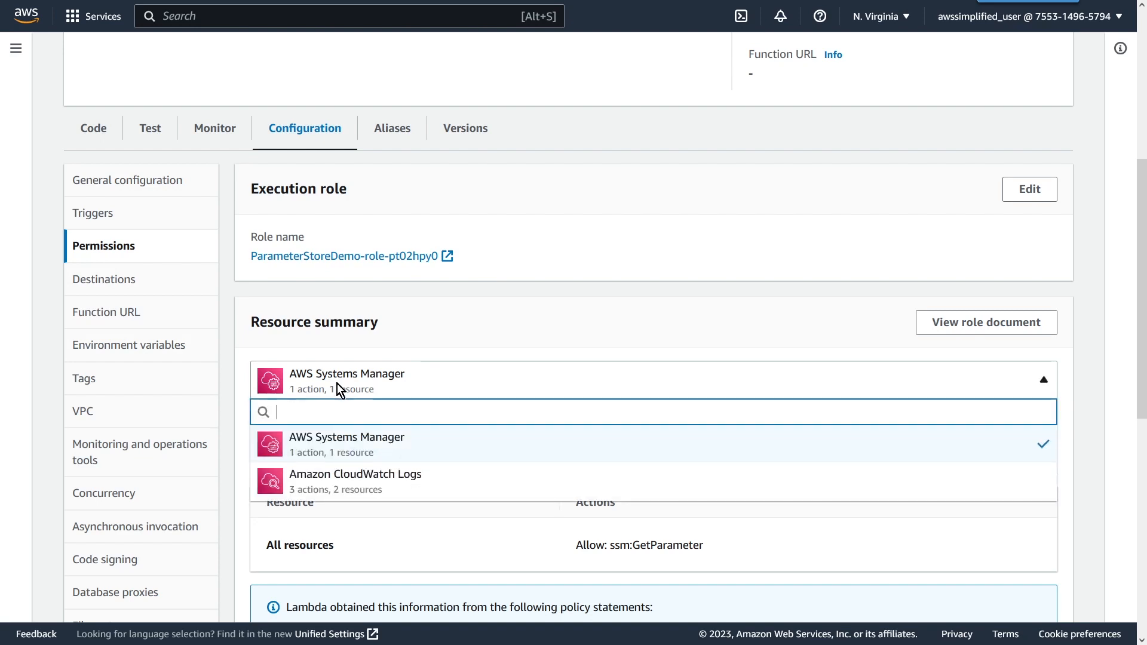
pyautogui.click(329, 449)
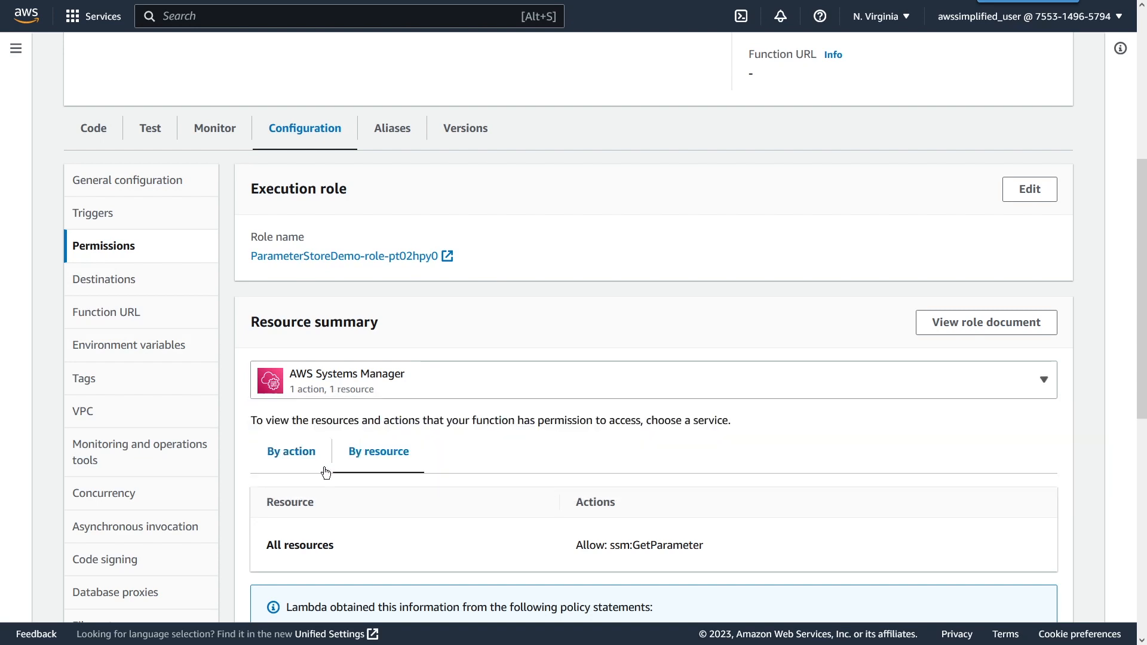
pyautogui.click(295, 459)
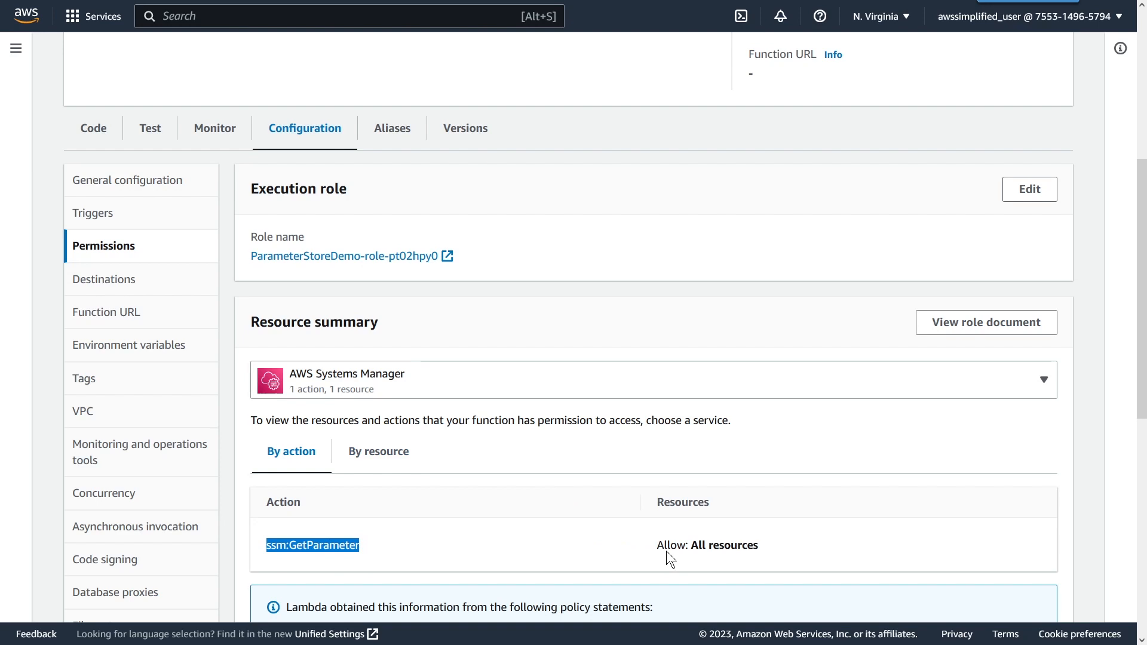
# Step: In the function's code, import boto3 and create an SSM client with client = boto3.client('ssm') above the handler
pyautogui.scroll(5, 443, 505)
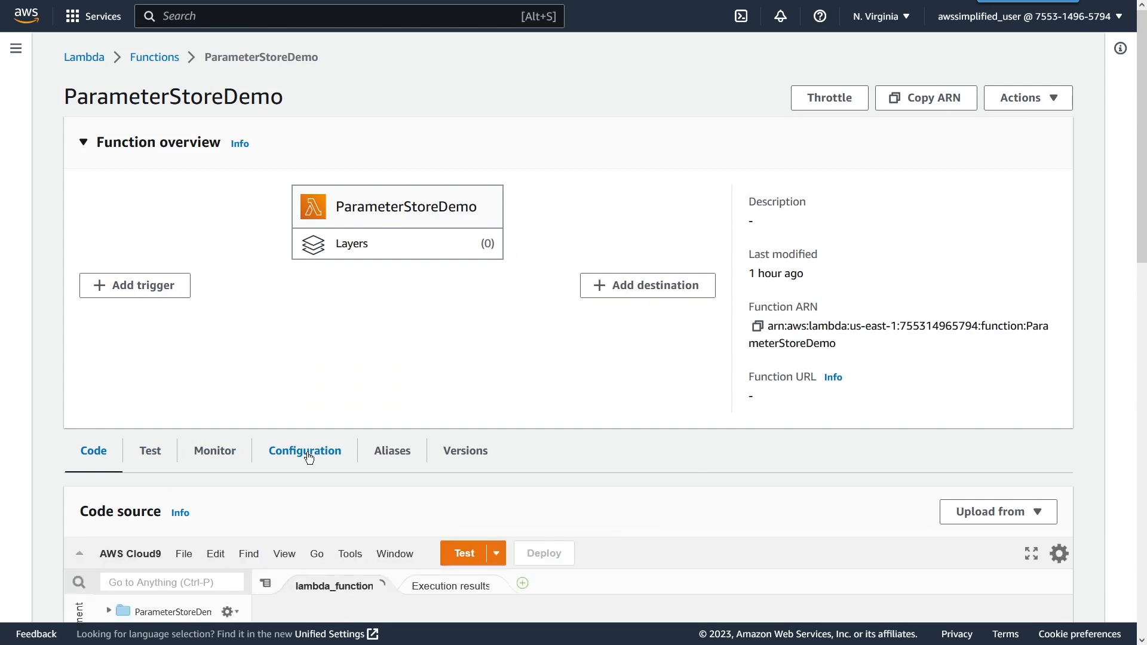
pyautogui.scroll(-3, 305, 454)
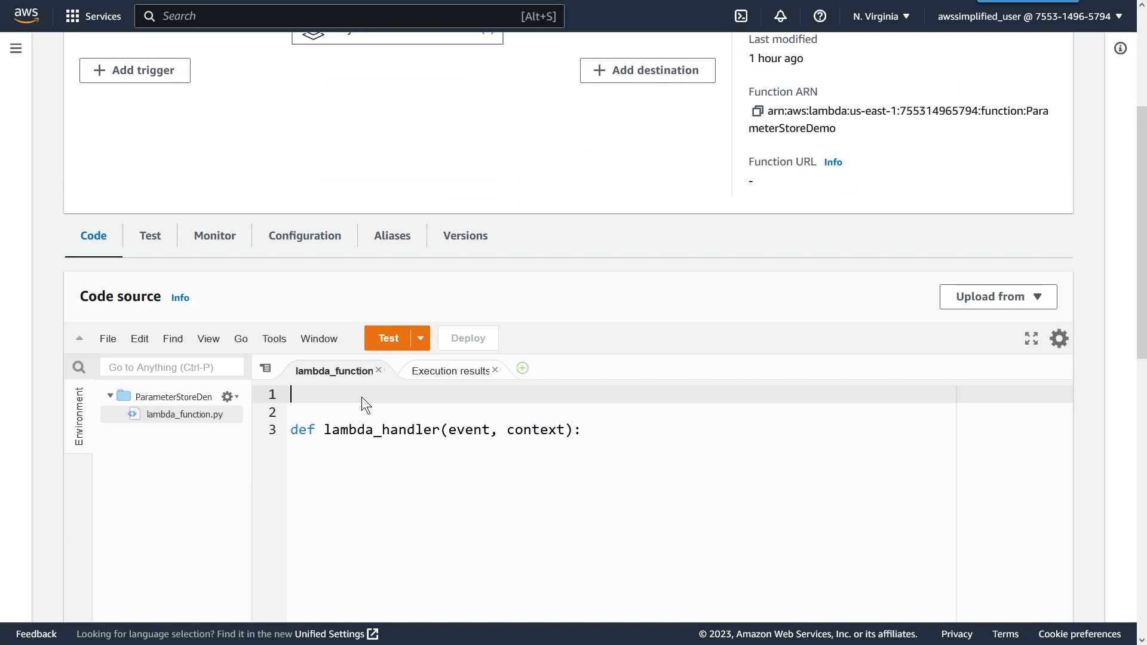
pyautogui.write('import boto3')
pyautogui.press('Return')
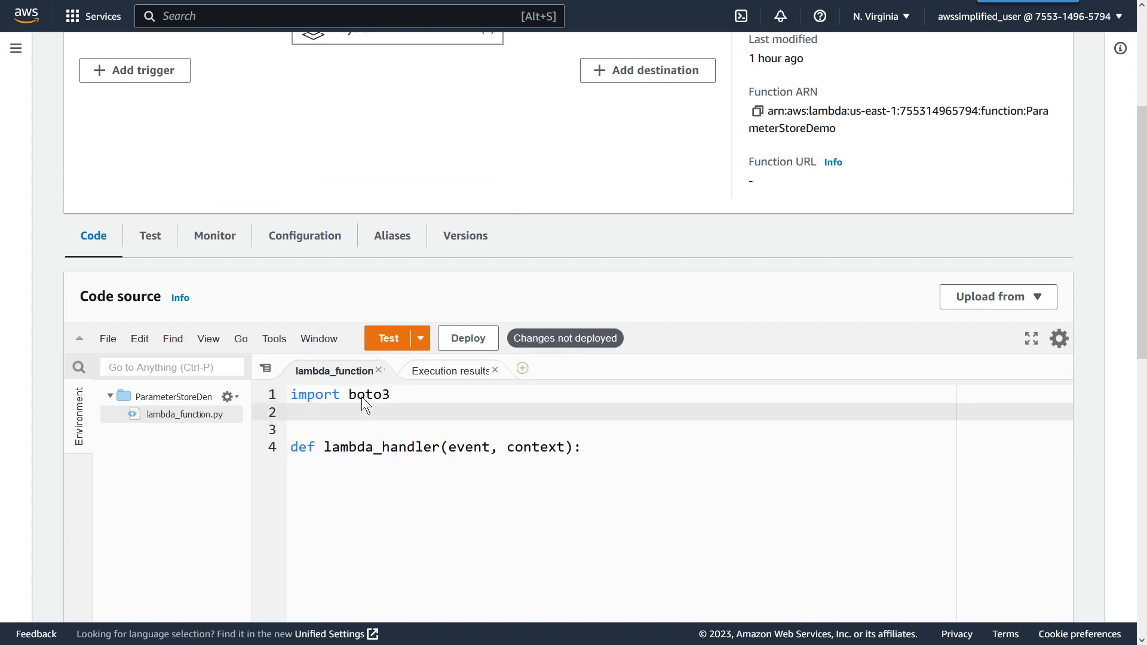
pyautogui.write('client = boto3.cli')
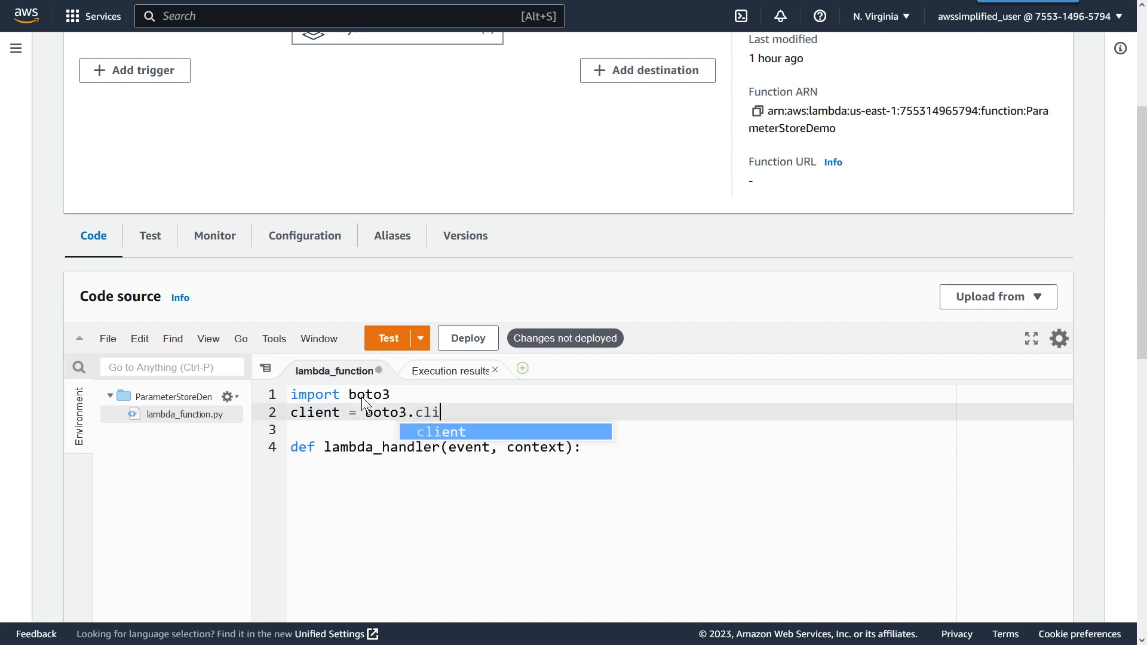
pyautogui.write("ent('ssm'")
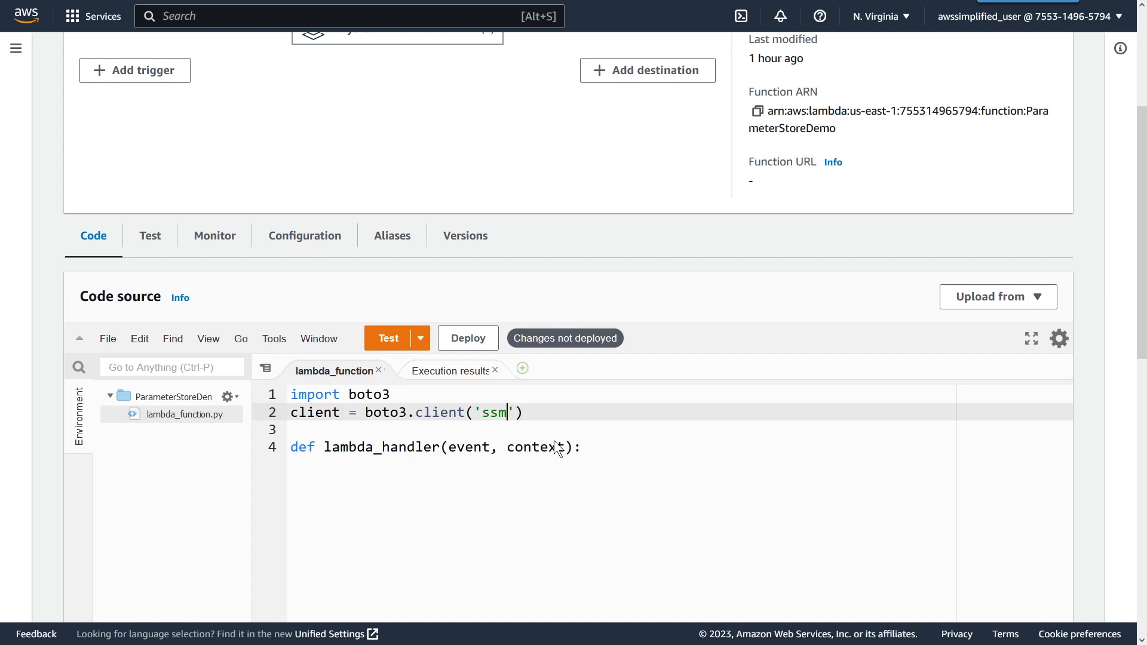
# Step: In lambda_handler, assign response = client.get_parameter(Name='NormalString', WithDecryption=False) and save the file
pyautogui.click(608, 451)
pyautogui.scroll(-2, 755, 478)
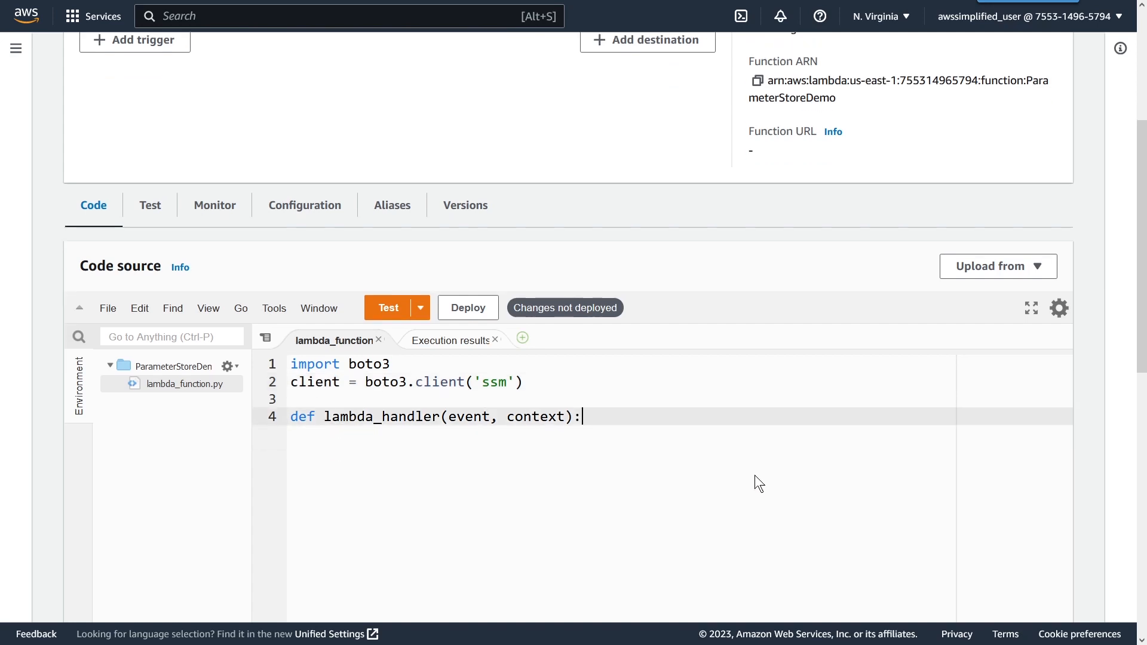
pyautogui.press('Return')
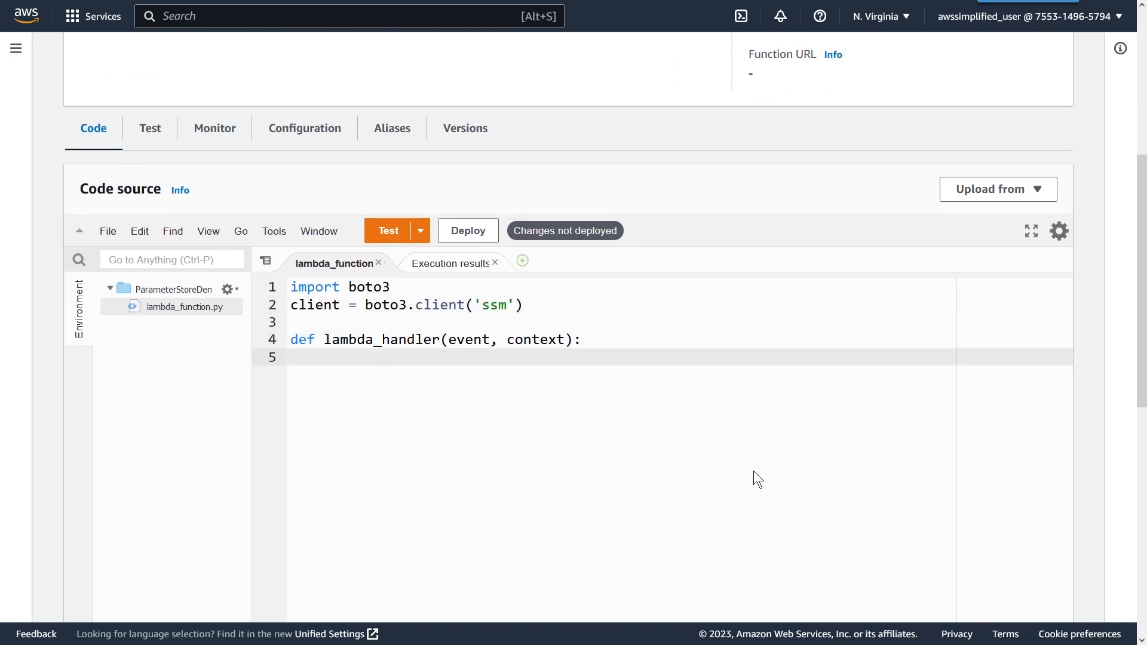
pyautogui.write('response = client.get')
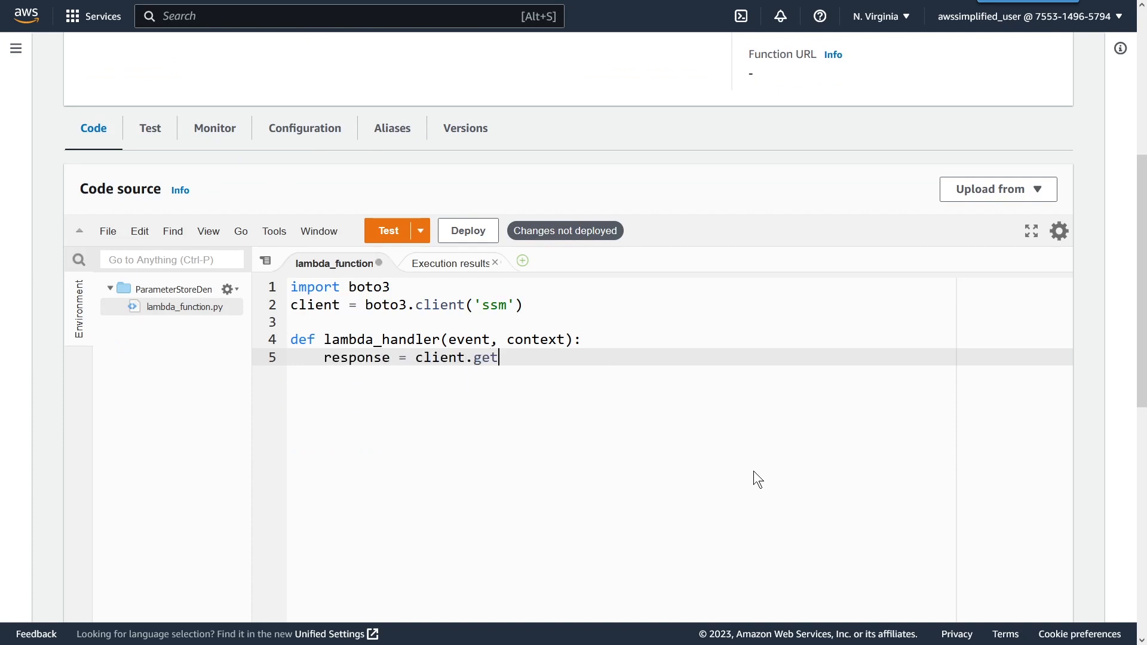
pyautogui.write('_parameter(')
pyautogui.write("Name='")
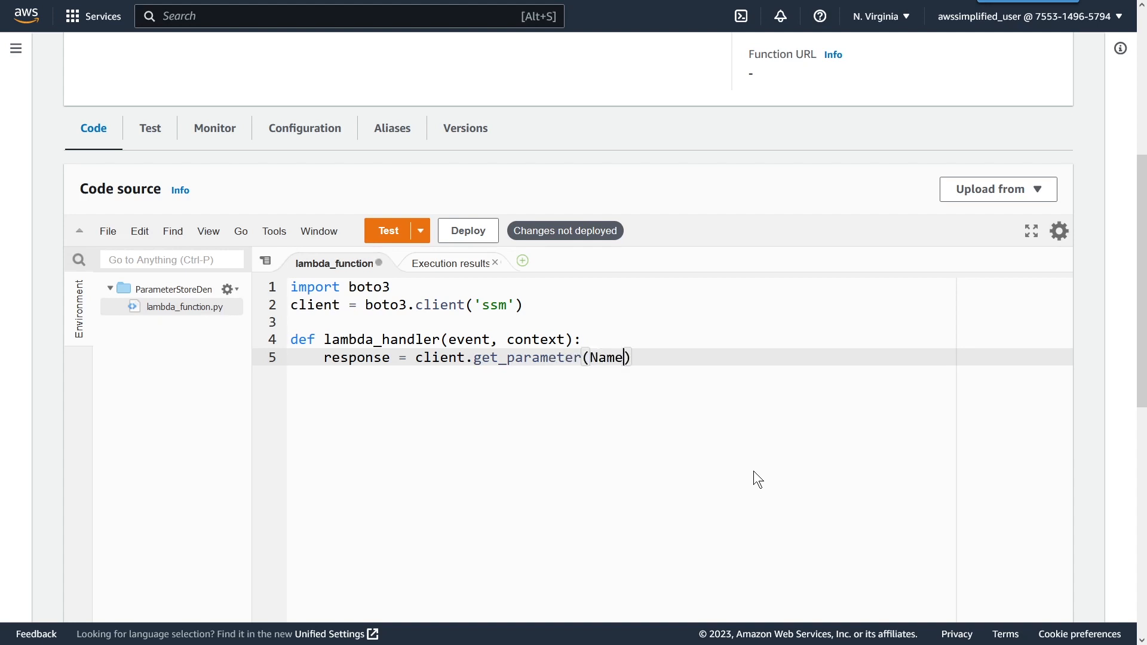
pyautogui.write('NormalS')
pyautogui.write('tring')
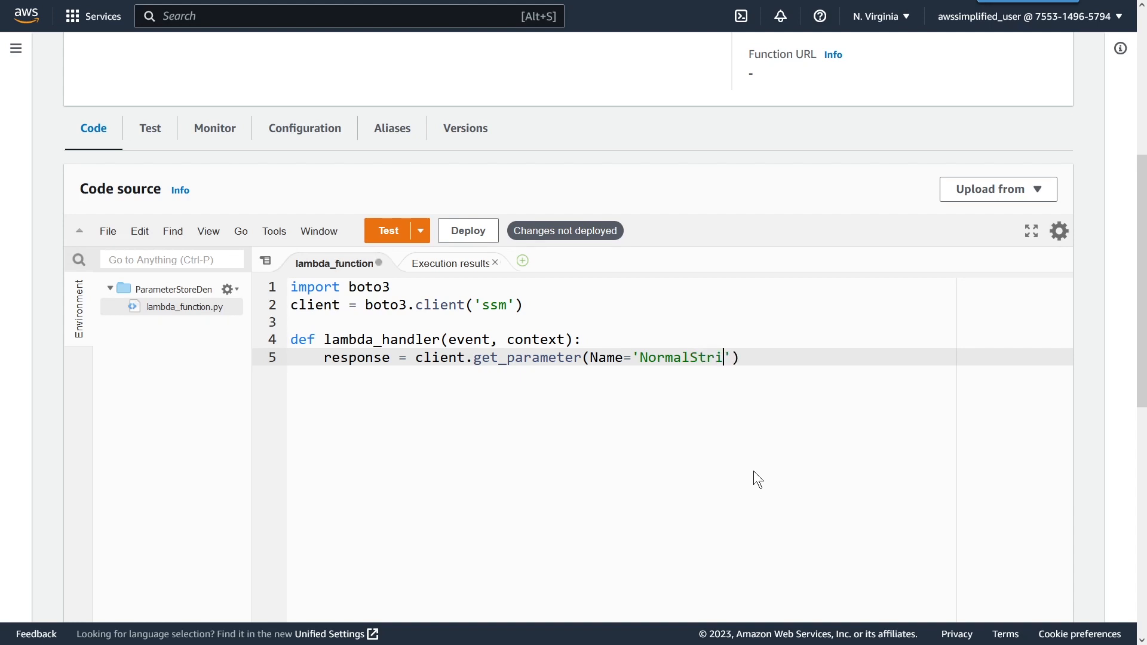
pyautogui.write("', Wit")
pyautogui.write('hDecryptio')
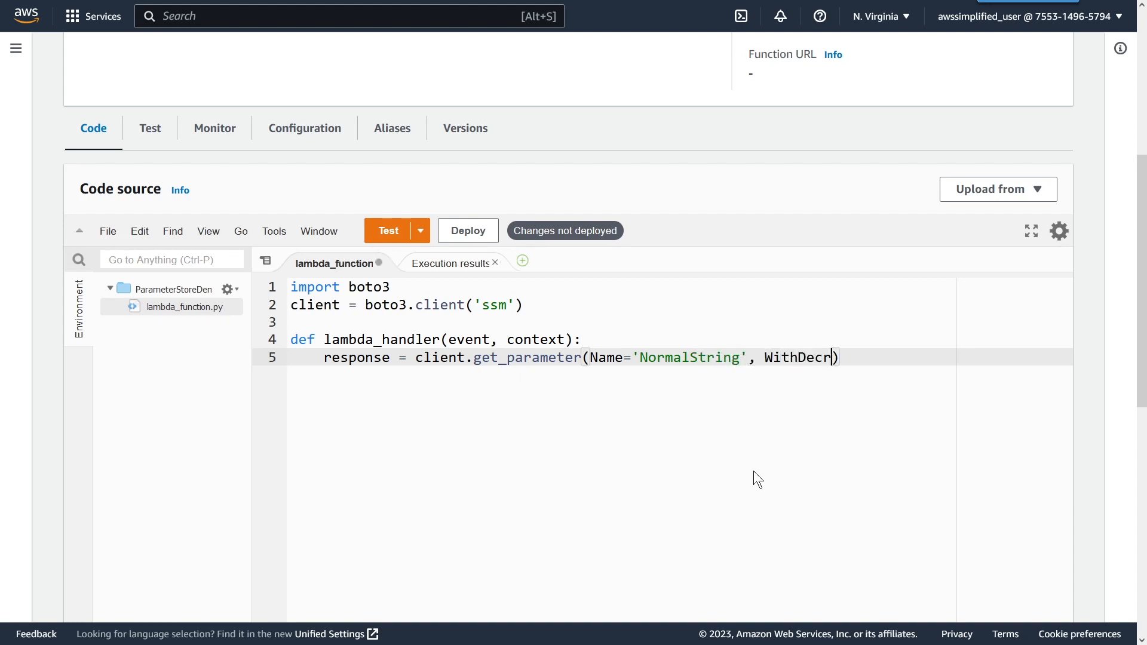
pyautogui.write('n=')
pyautogui.write('False')
pyautogui.hotkey('ctrl', 's')
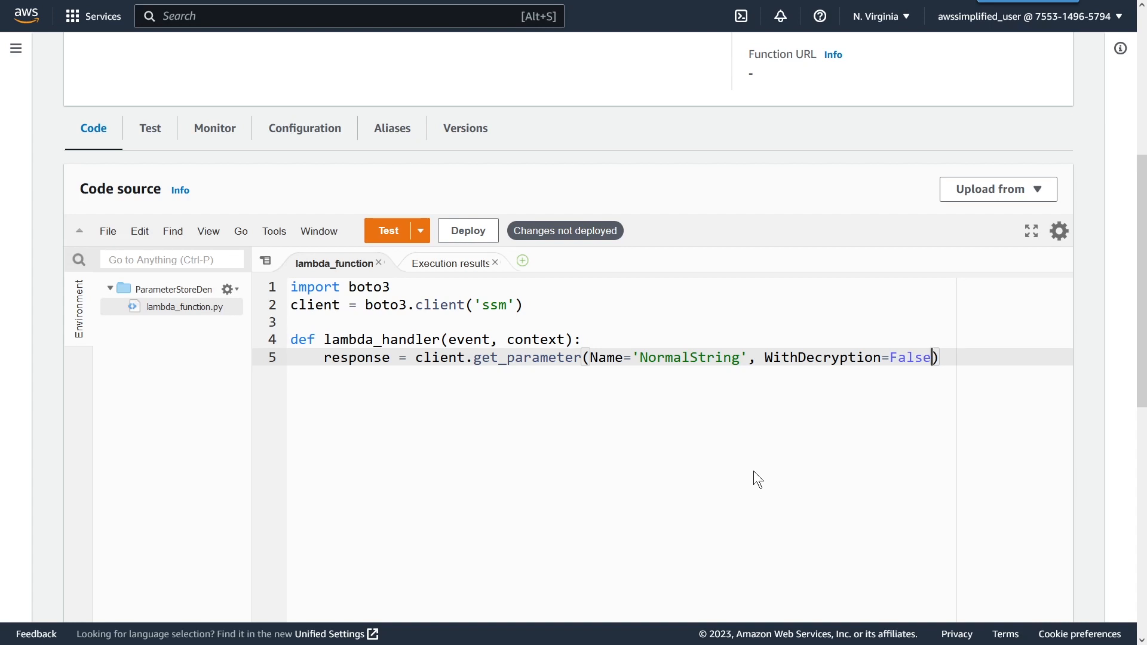
# Step: Add print(response) as the handler's last line, and deploy and test the saved function
pyautogui.press('End')
pyautogui.press('Return')
pyautogui.write('p')
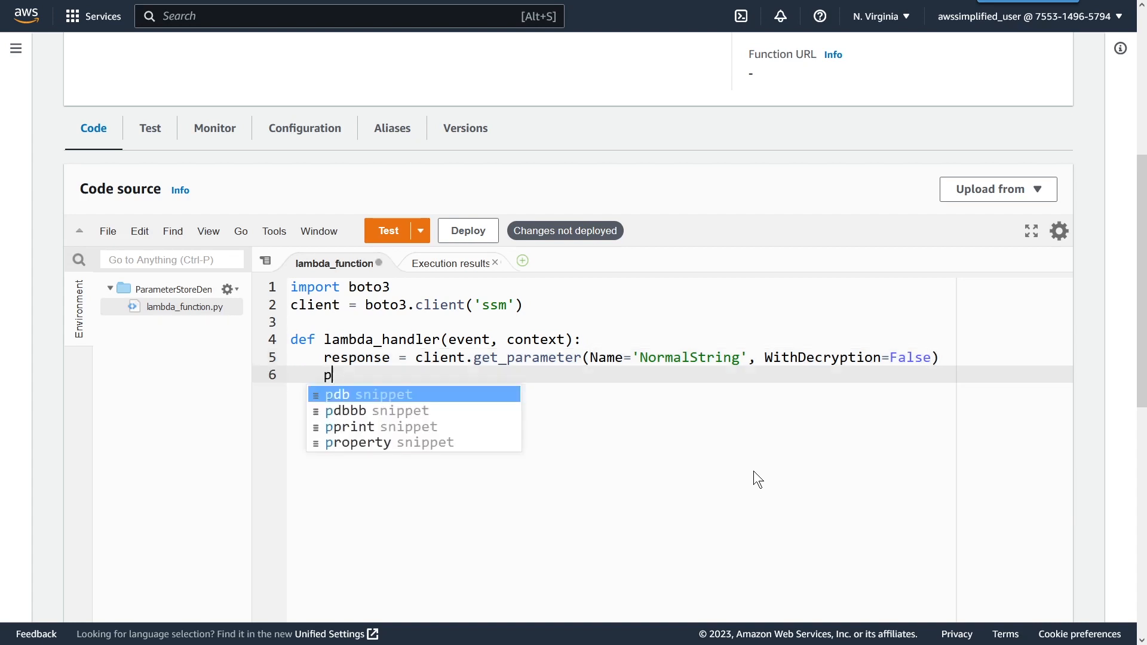
pyautogui.write('rint(response')
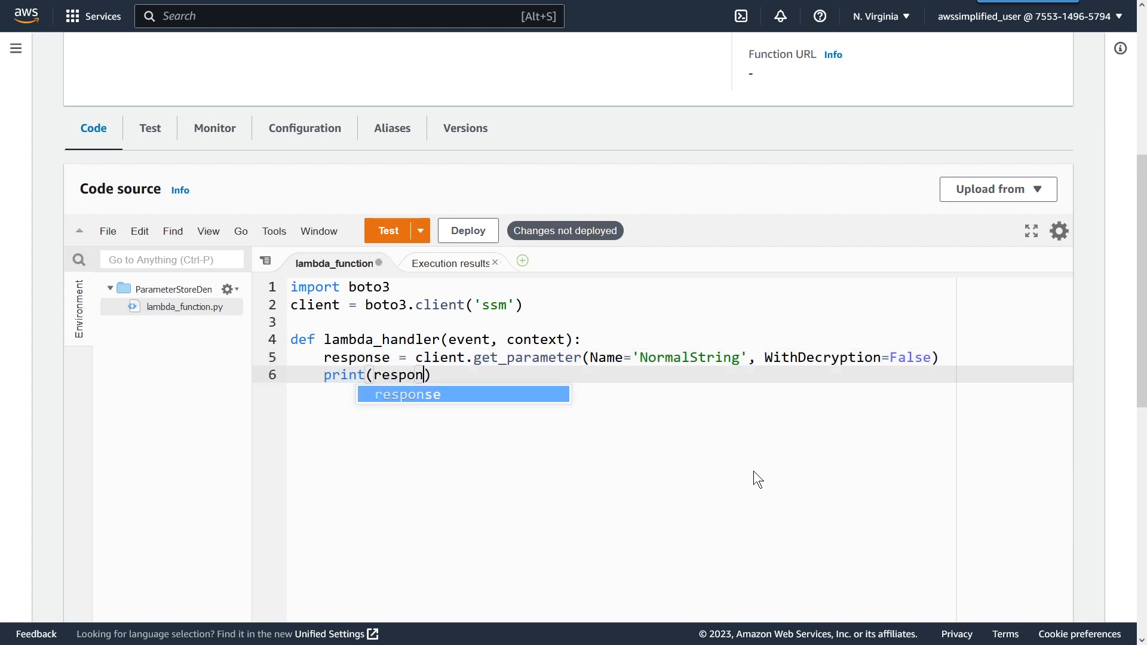
pyautogui.hotkey('ctrl', 's')
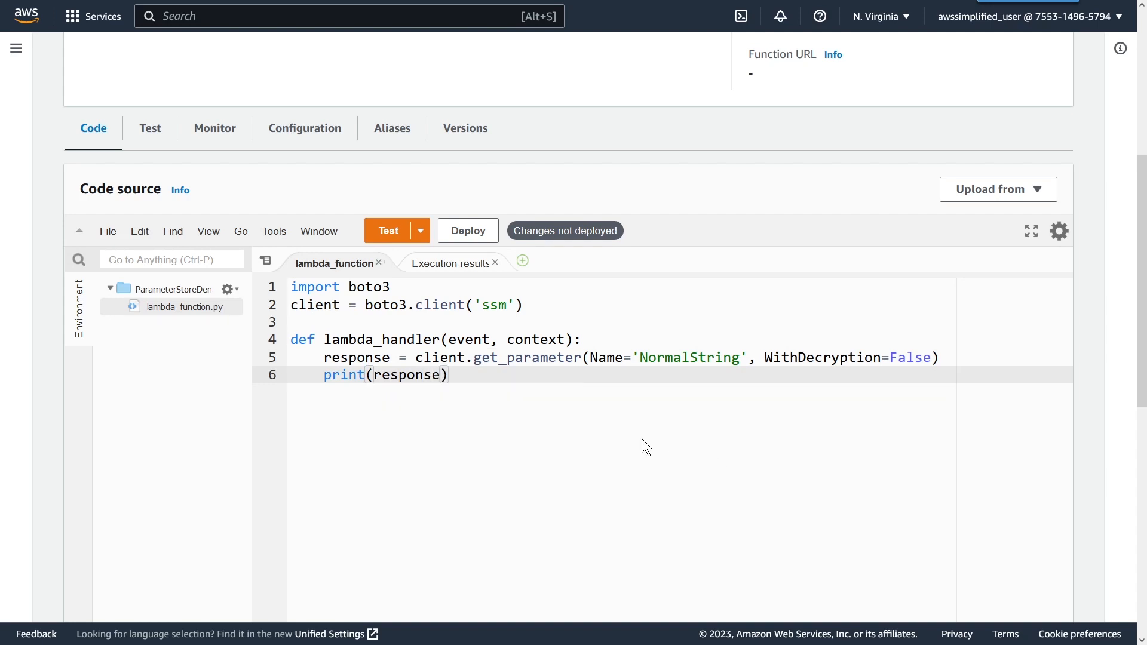
pyautogui.click(463, 232)
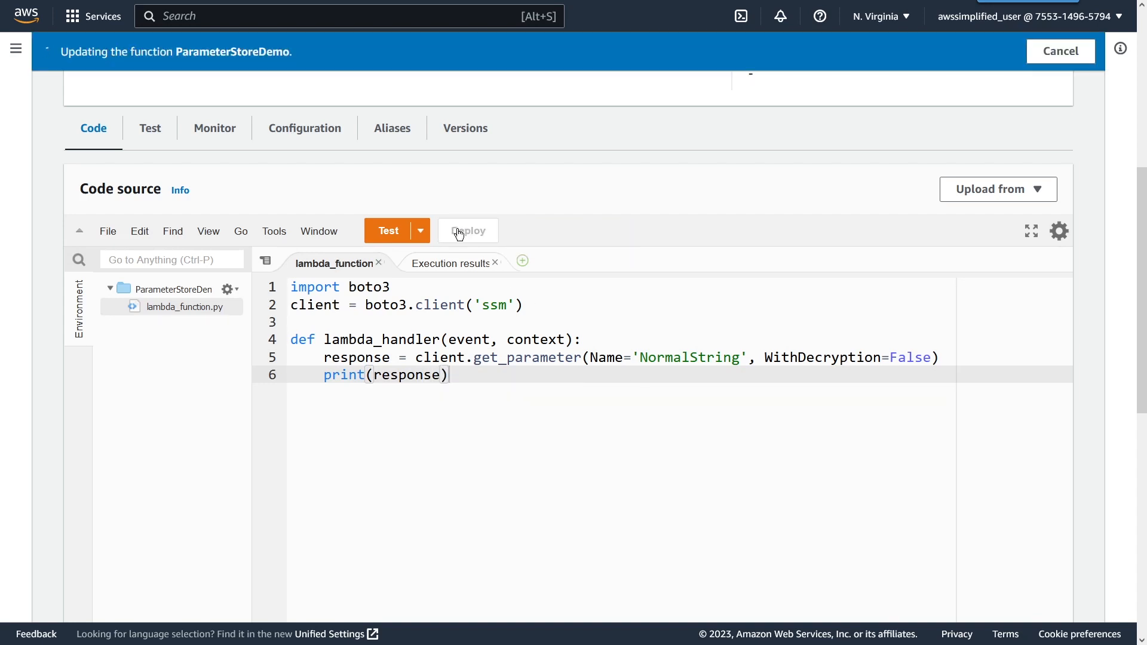
pyautogui.click(397, 231)
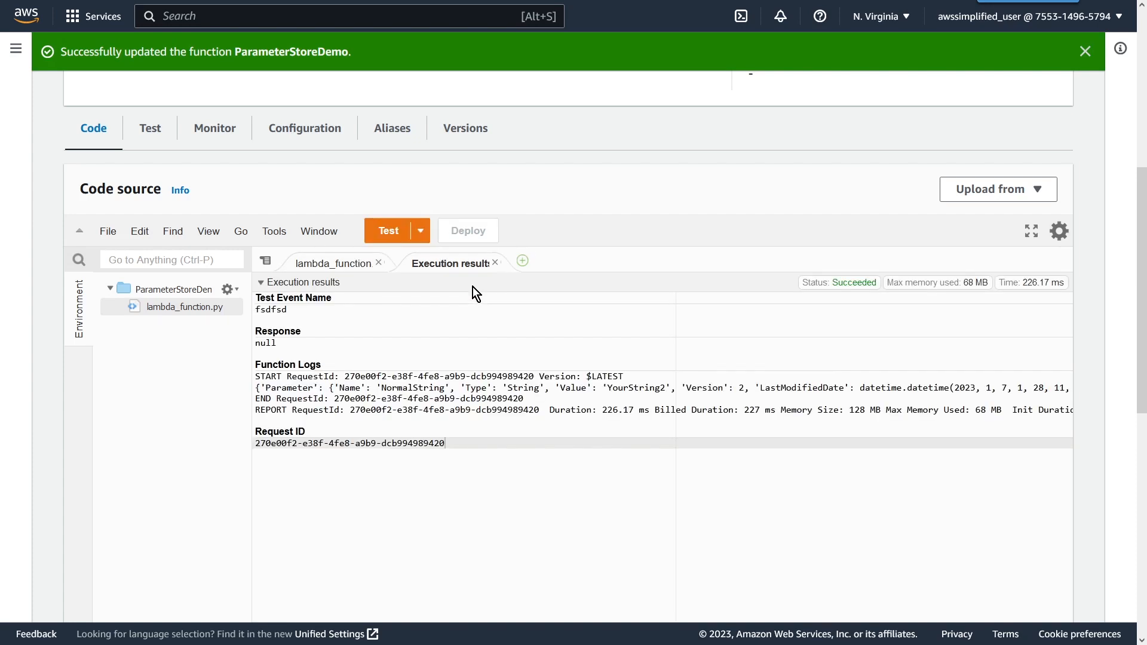
# Step: Examine the name, type and value of the returned parameter in the function logs
pyautogui.doubleClick(279, 389)
pyautogui.doubleClick(350, 389)
pyautogui.doubleClick(403, 389)
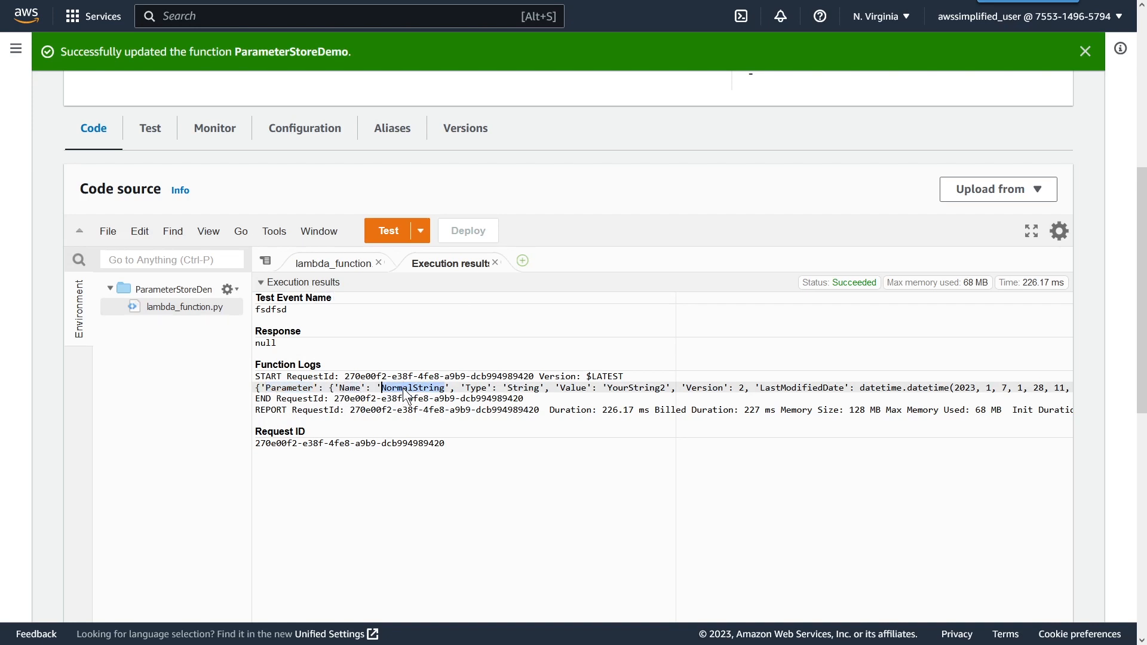
pyautogui.doubleClick(571, 389)
pyautogui.doubleClick(632, 388)
pyautogui.doubleClick(300, 389)
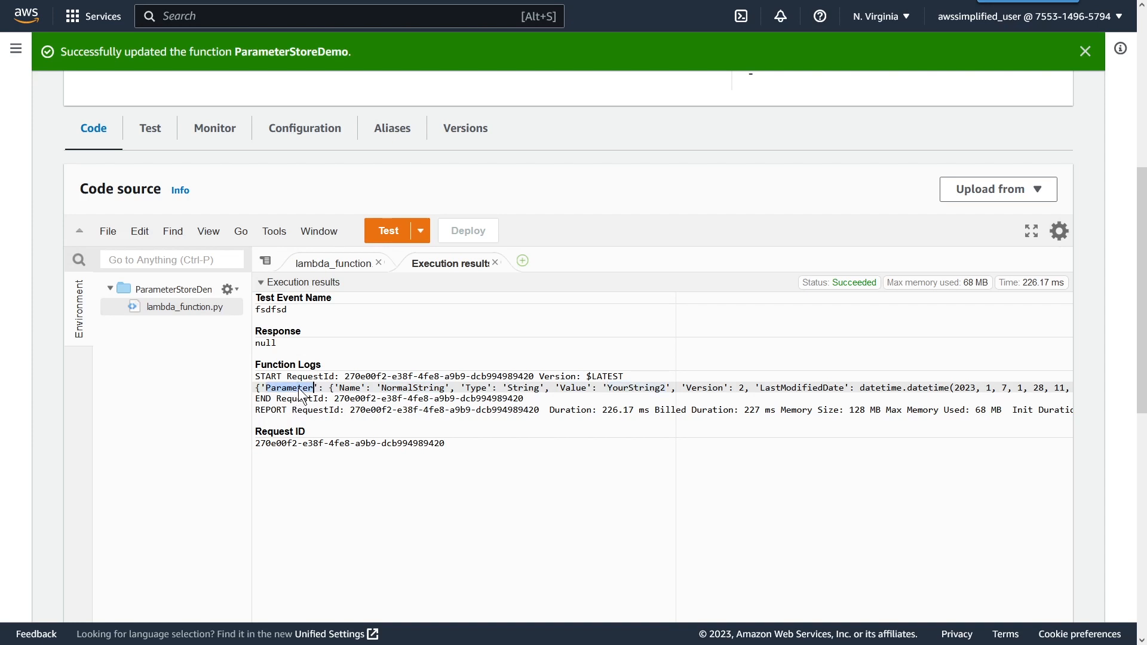
pyautogui.doubleClick(428, 390)
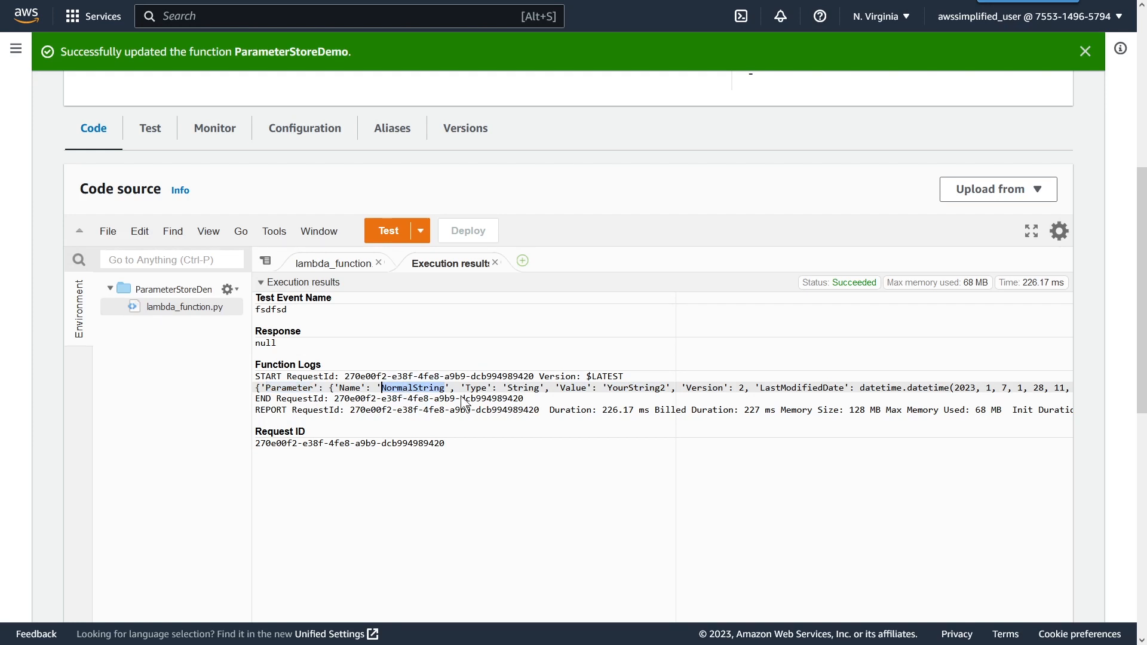
pyautogui.doubleClick(576, 389)
pyautogui.click(628, 390)
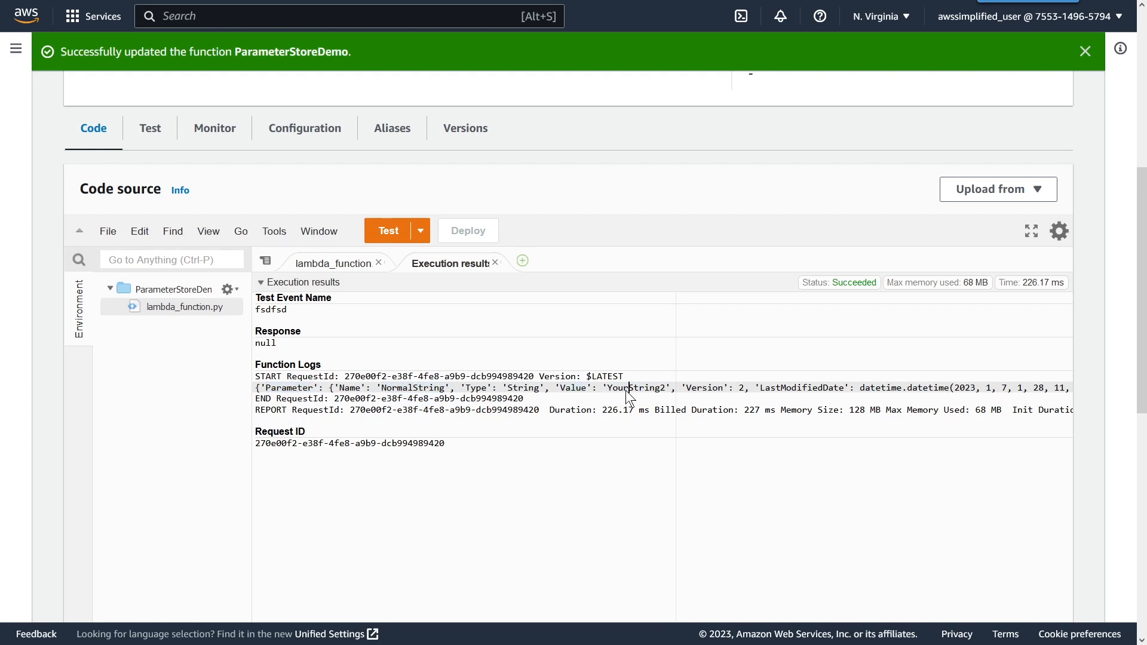
# Step: Change the parameter name requested in lambda_function.py to SuperSecretString and save the file
pyautogui.click(347, 266)
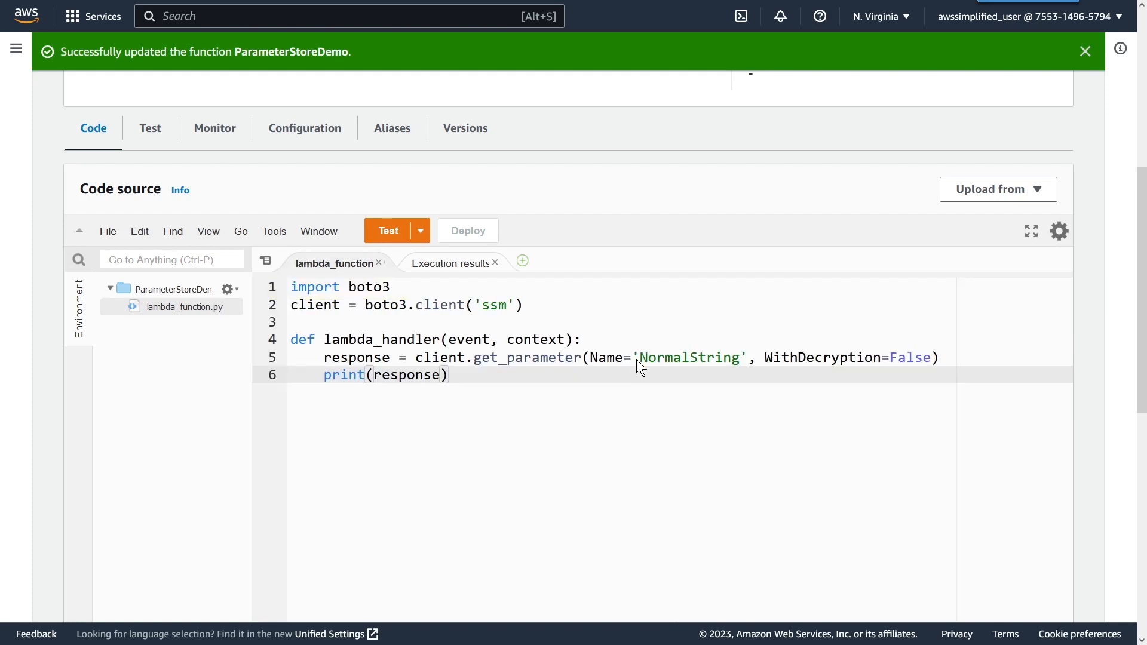
pyautogui.doubleClick(689, 362)
pyautogui.write('SuperSecret')
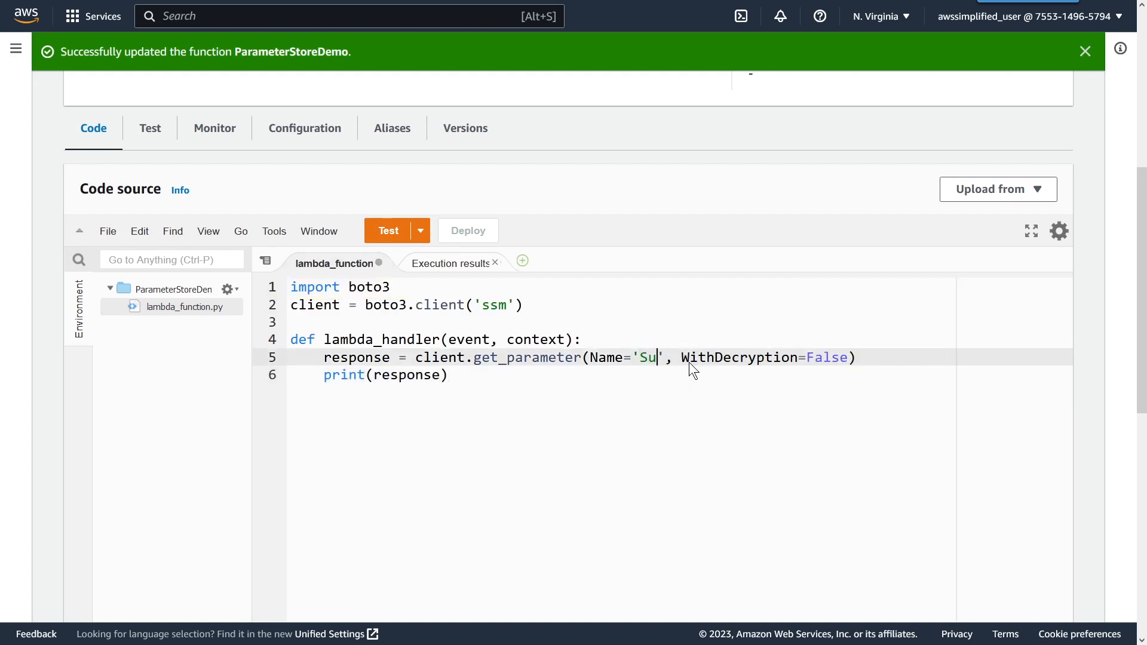
pyautogui.write('String')
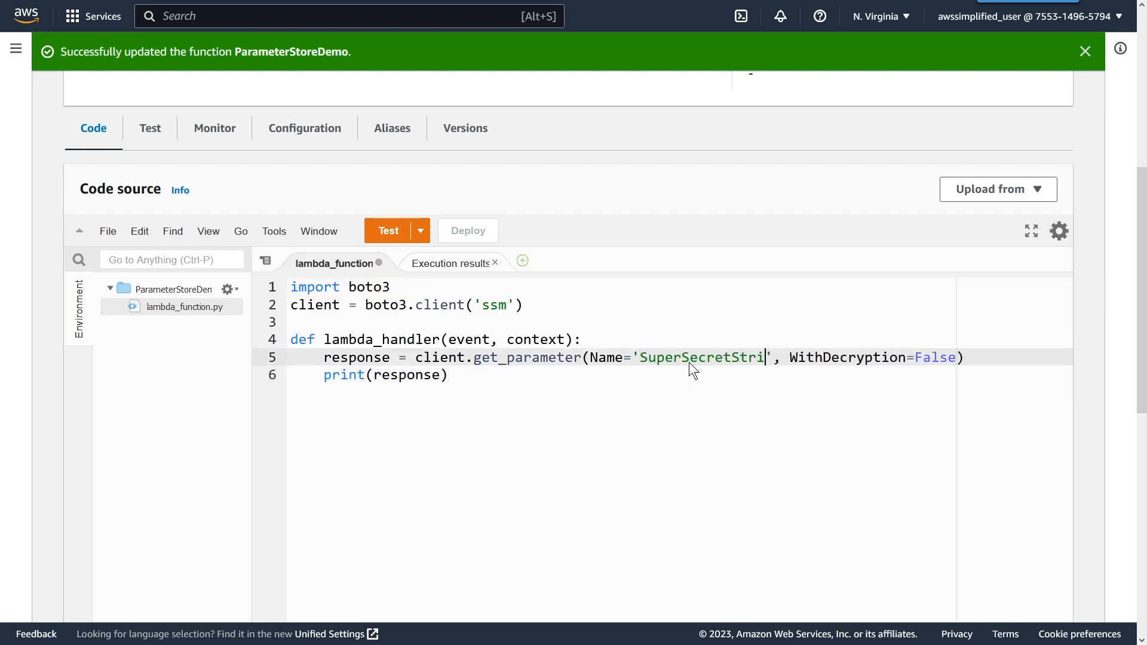
pyautogui.hotkey('ctrl', 's')
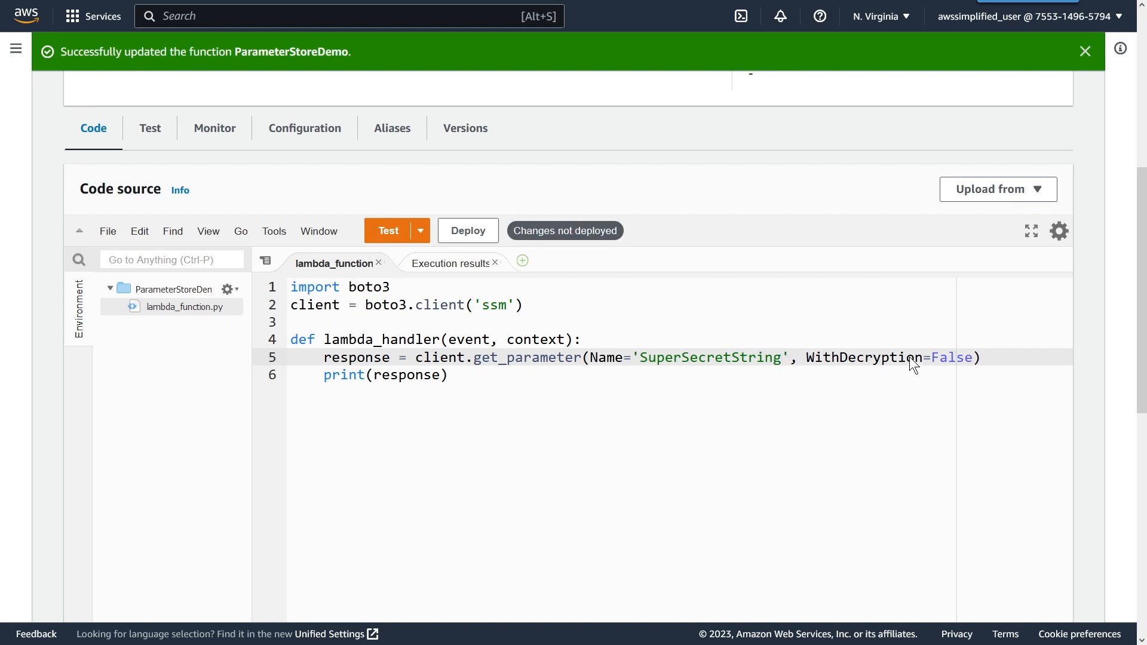
# Step: Deploy and test the function, and inspect the SecureString value returned without decryption in the logs
pyautogui.click(475, 238)
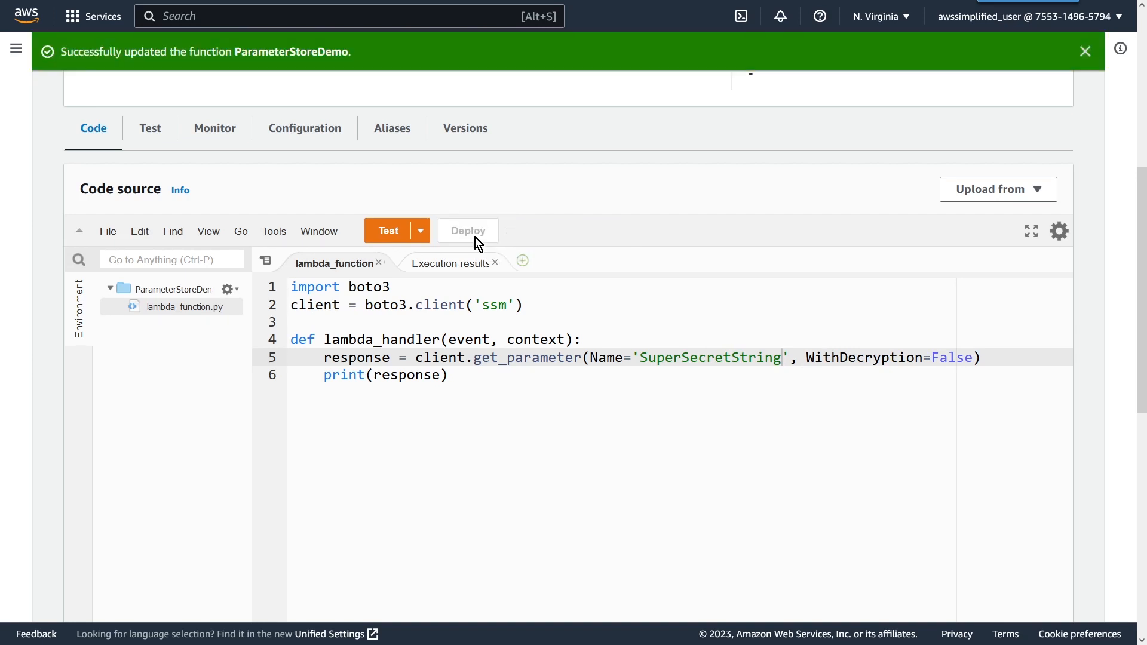
pyautogui.click(395, 234)
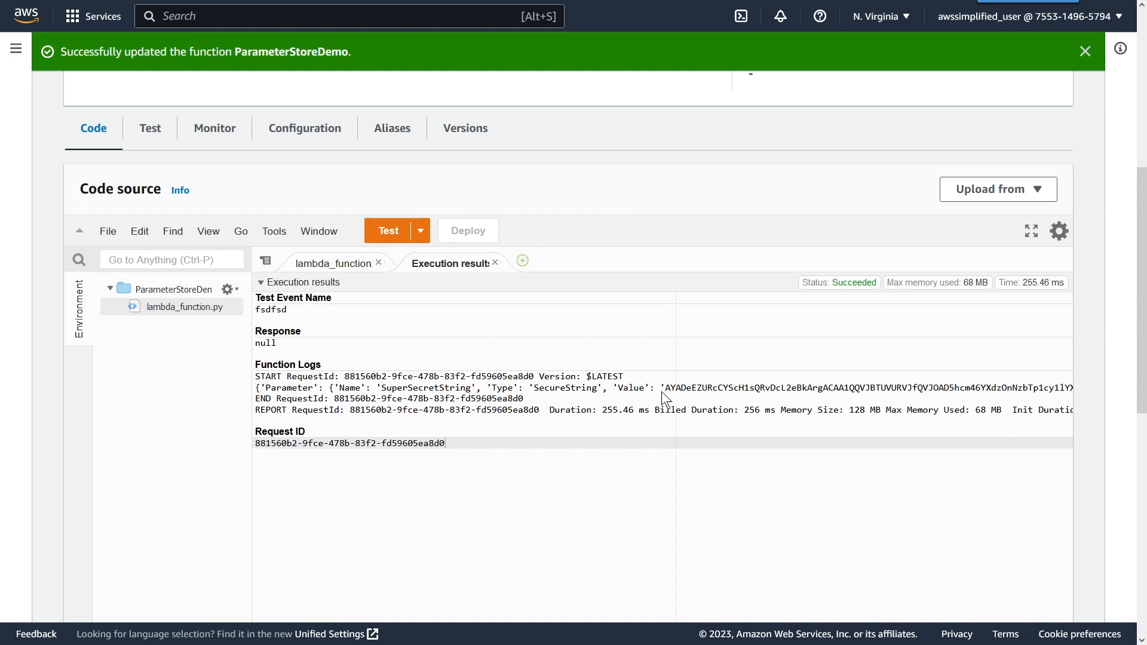
pyautogui.doubleClick(414, 389)
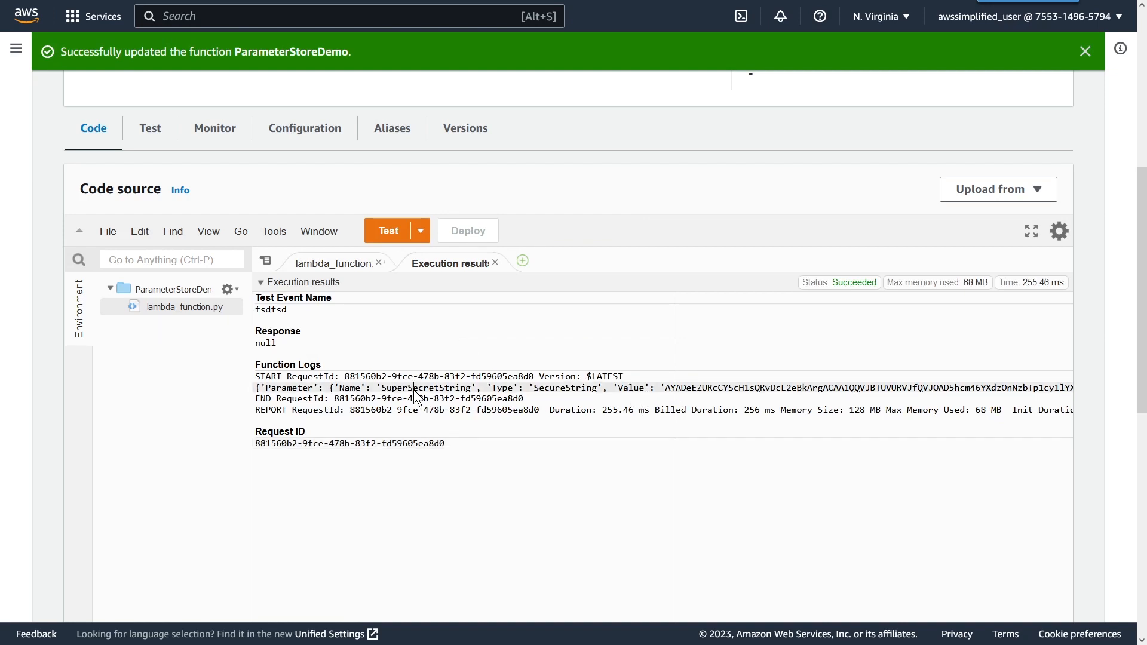
pyautogui.moveTo(665, 388); pyautogui.dragTo(973, 390)
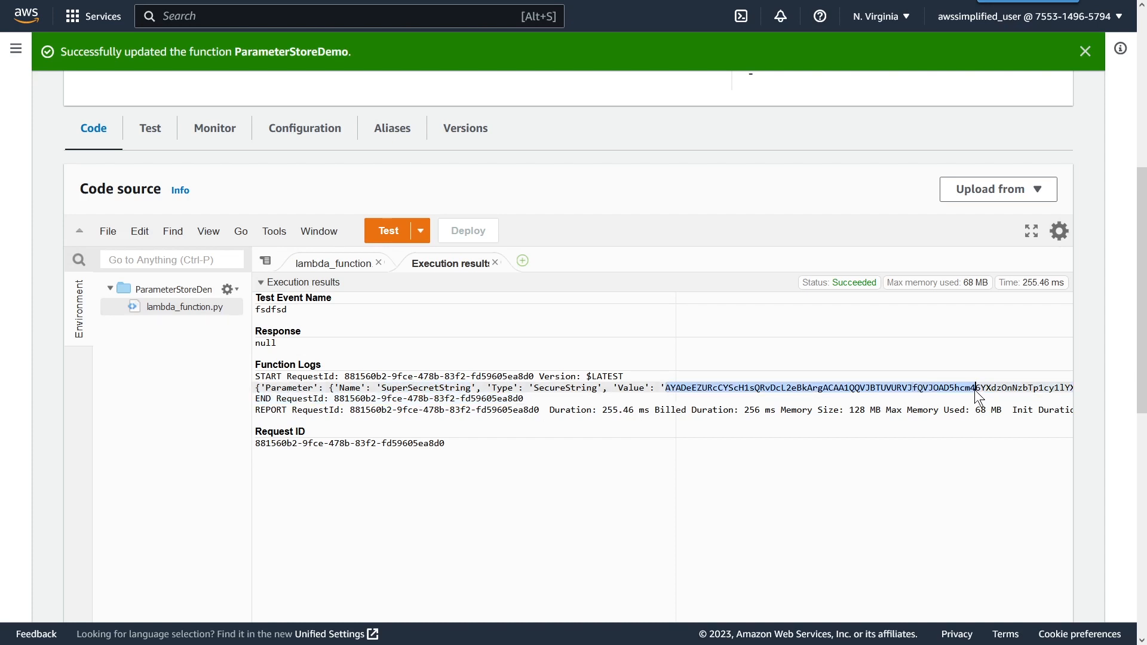
# Step: Set WithDecryption to True in the get_parameter call and save the file
pyautogui.click(358, 266)
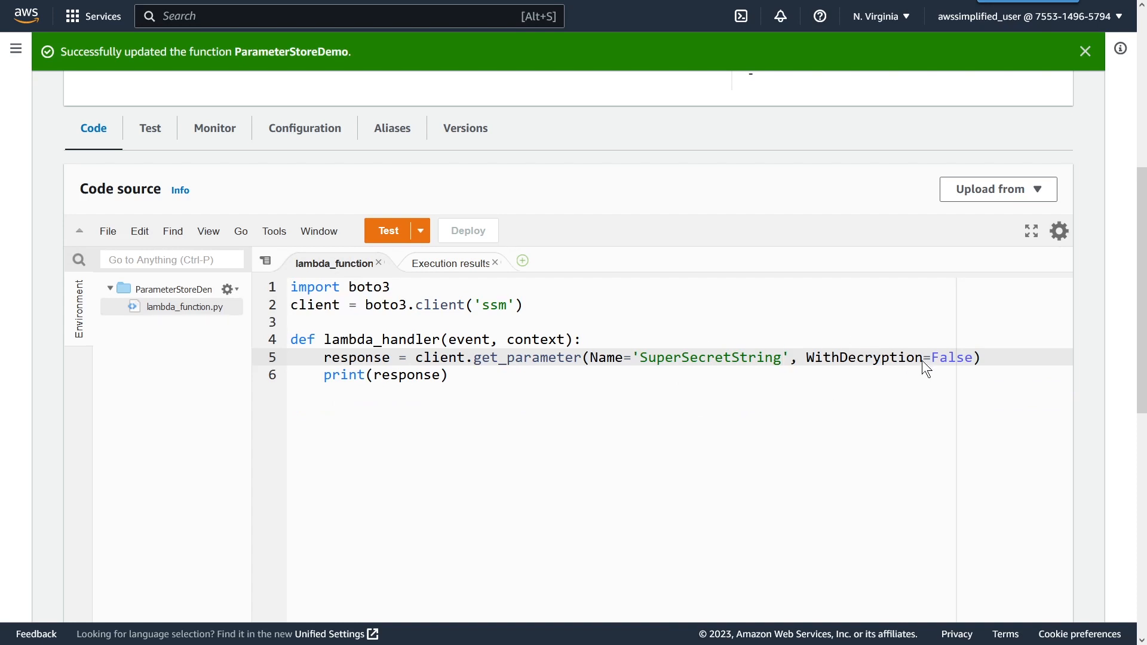
pyautogui.write('T')
pyautogui.hotkey('ctrl', 's')
pyautogui.click(848, 357)
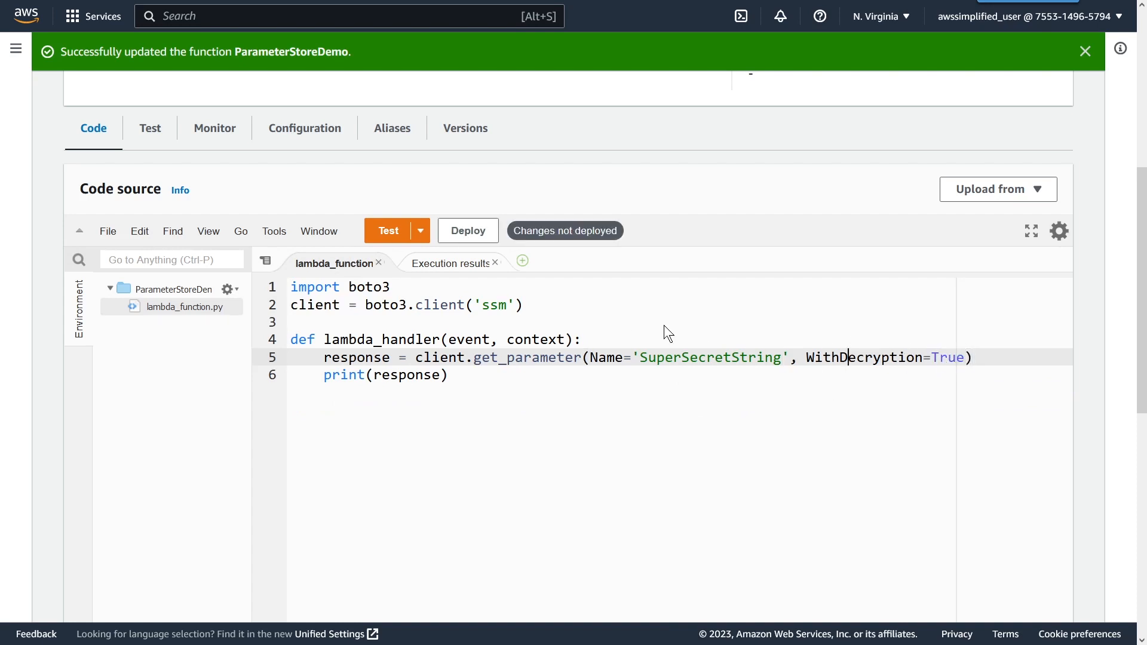
# Step: Deploy and test the function with decryption enabled, and inspect the parameter's value in the logs
pyautogui.click(486, 232)
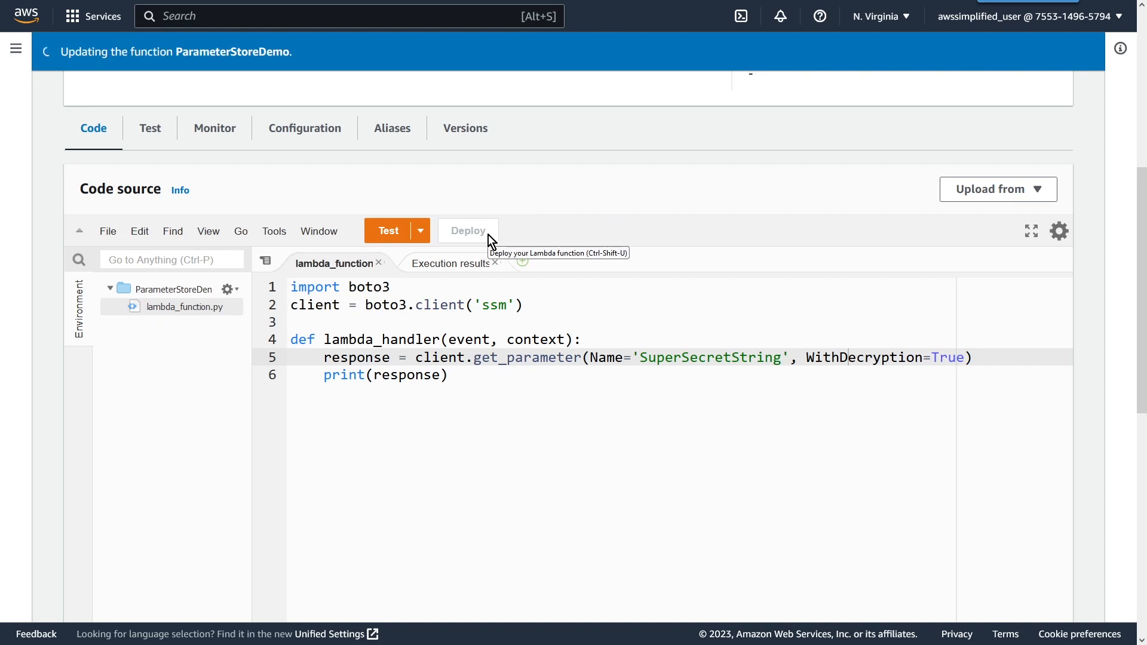
pyautogui.click(401, 269)
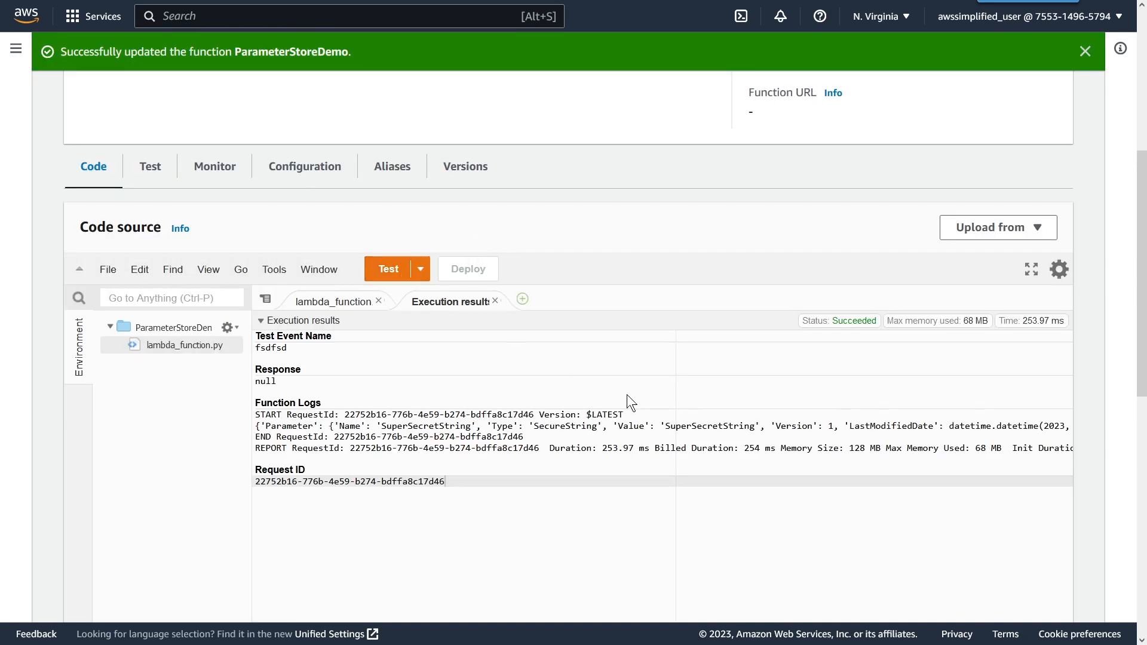
pyautogui.doubleClick(731, 428)
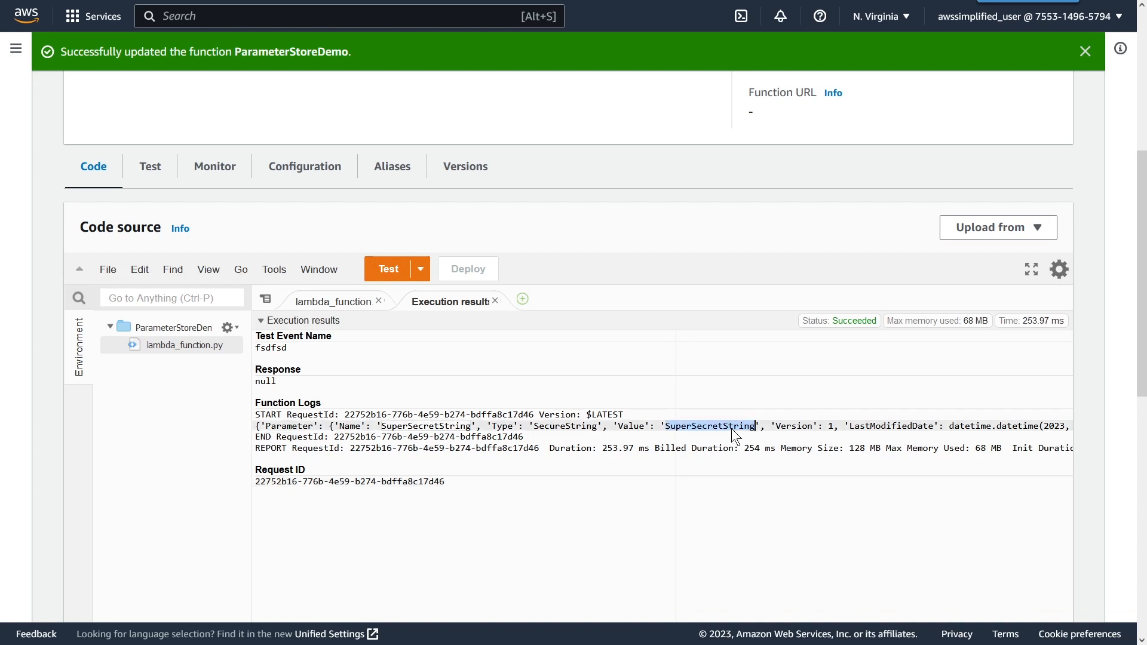
pyautogui.click(625, 426)
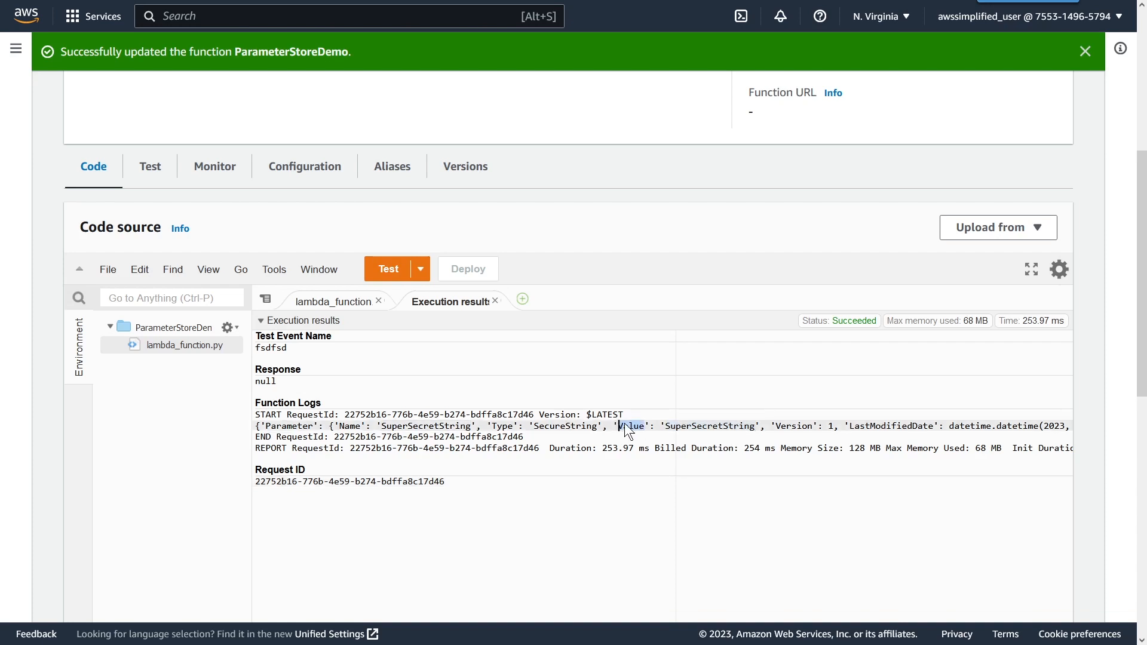